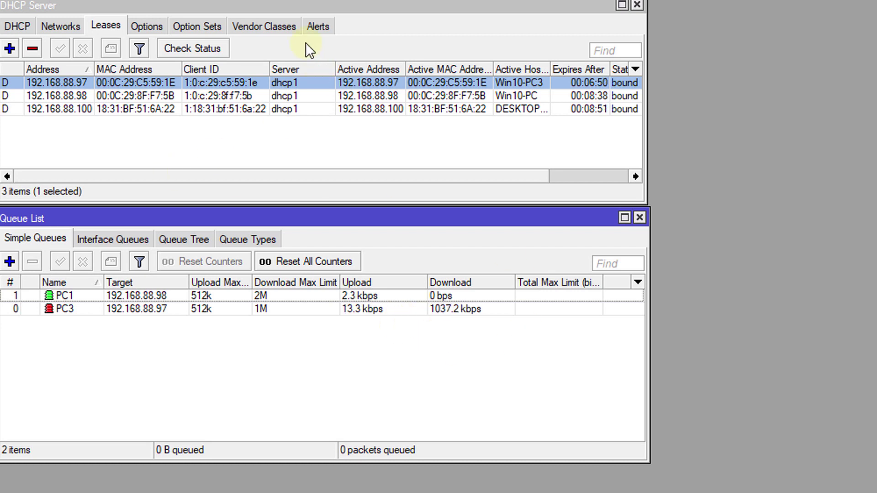
Make the 192.168.88.97 DHCP lease static and reopen it to verify the change.
click(299, 5)
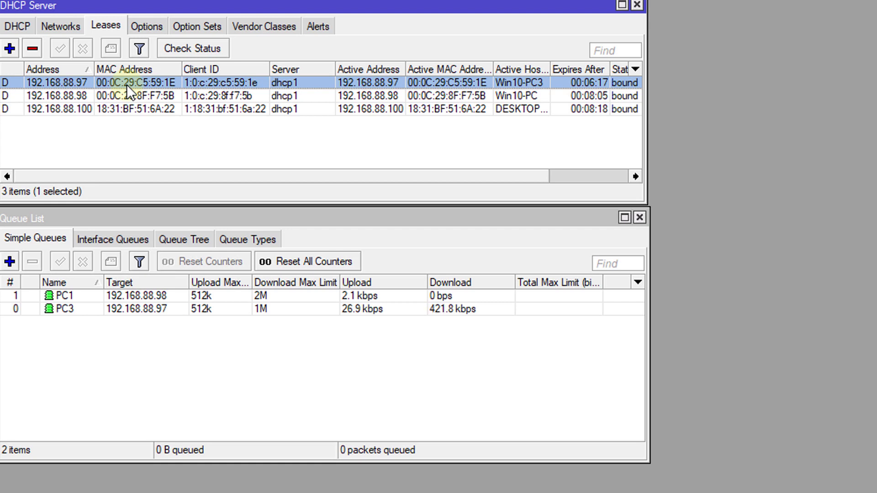
right_click(85, 82)
click(81, 81)
double_click(79, 81)
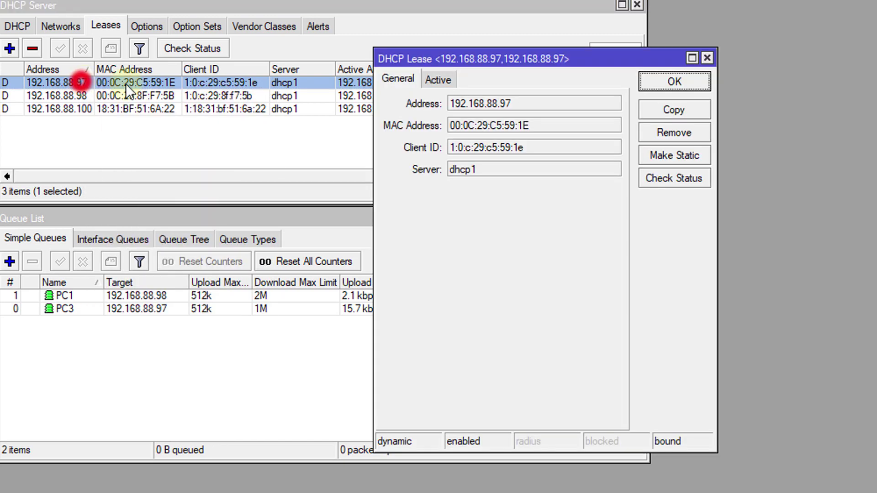
click(681, 155)
click(665, 83)
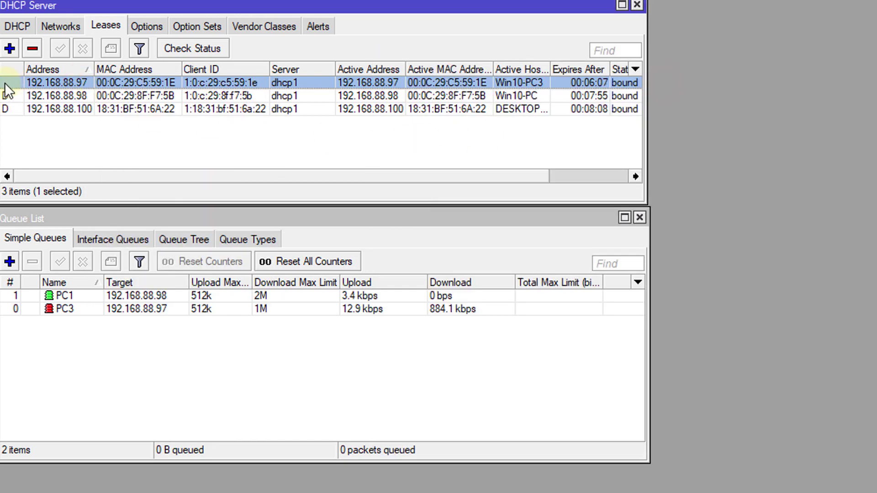
double_click(55, 83)
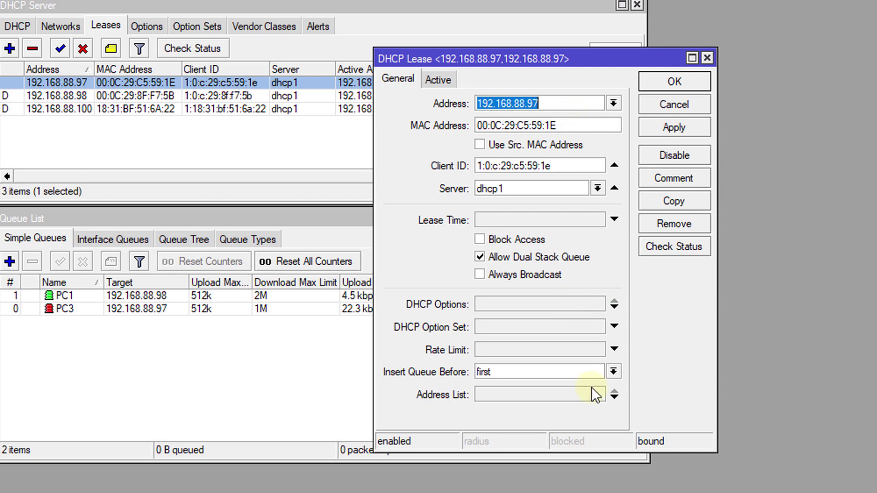
click(667, 82)
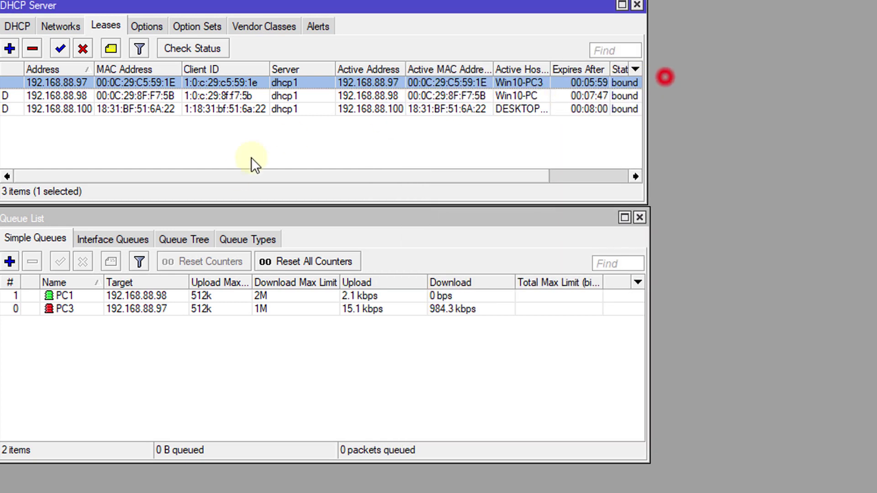
Convert the 192.168.88.98 lease to static as well.
click(80, 97)
right_click(78, 97)
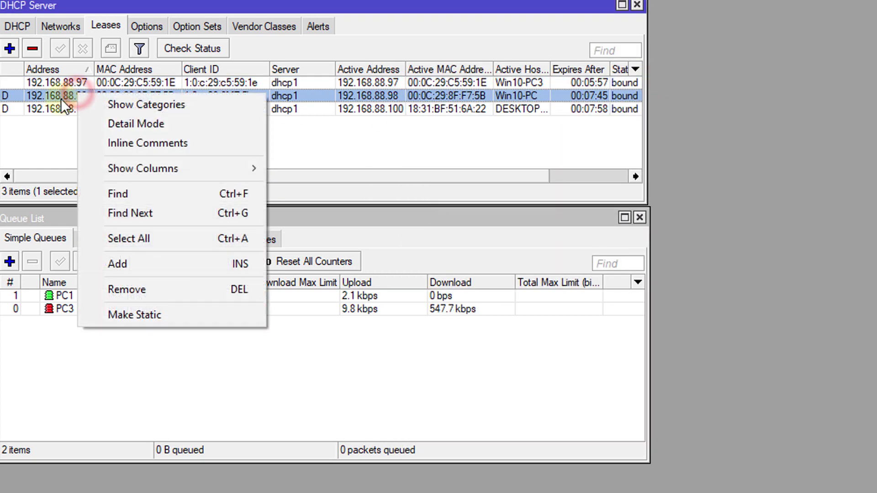
click(178, 312)
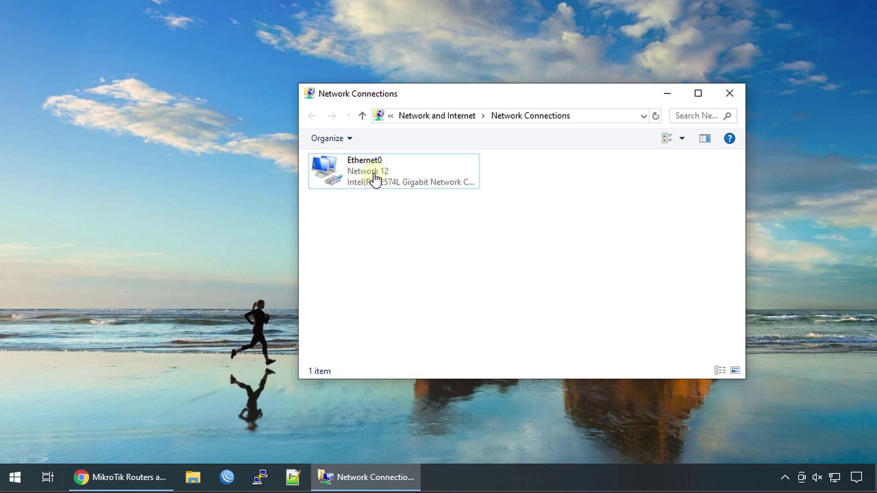
Review Ethernet0's connection status and its current address details.
right_click(364, 174)
click(405, 305)
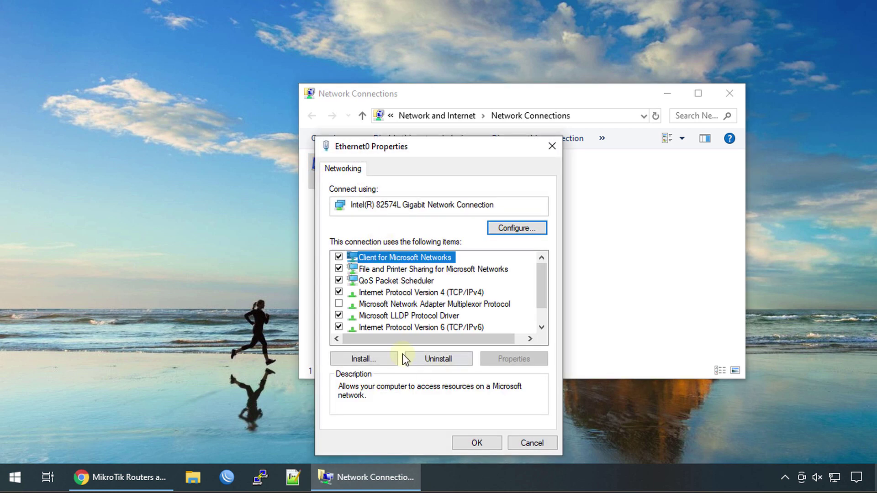
click(531, 445)
double_click(385, 183)
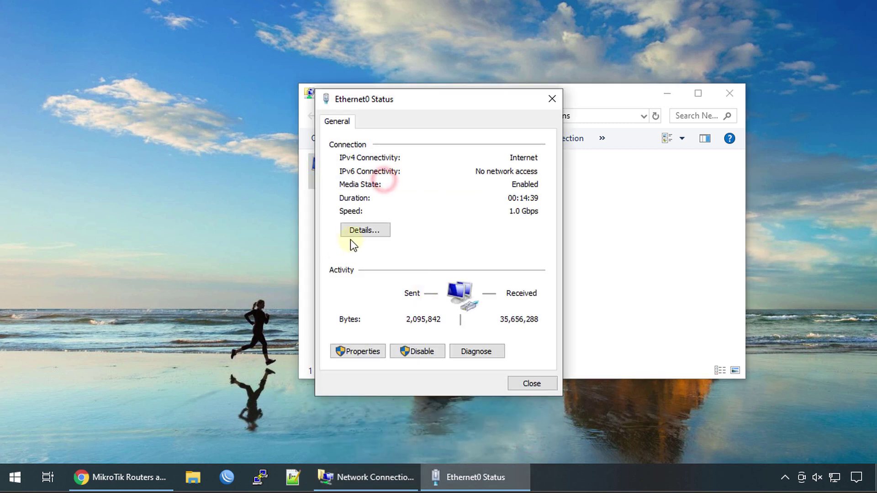
click(351, 233)
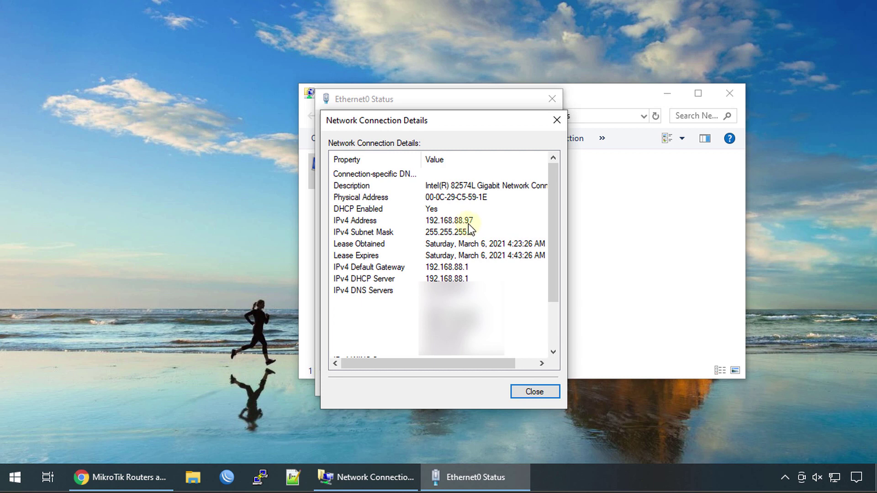
click(541, 392)
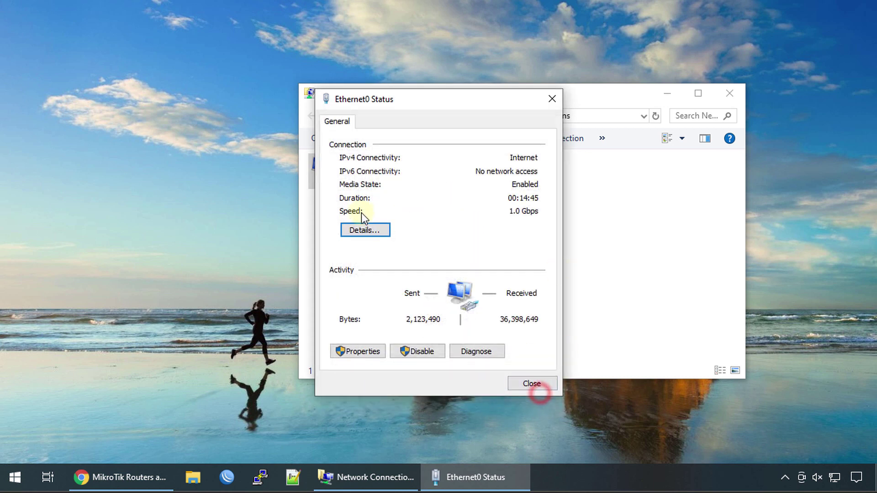
In Ethernet0's IPv4 properties, choose 'Use the following IP address' and begin the IP field.
click(360, 351)
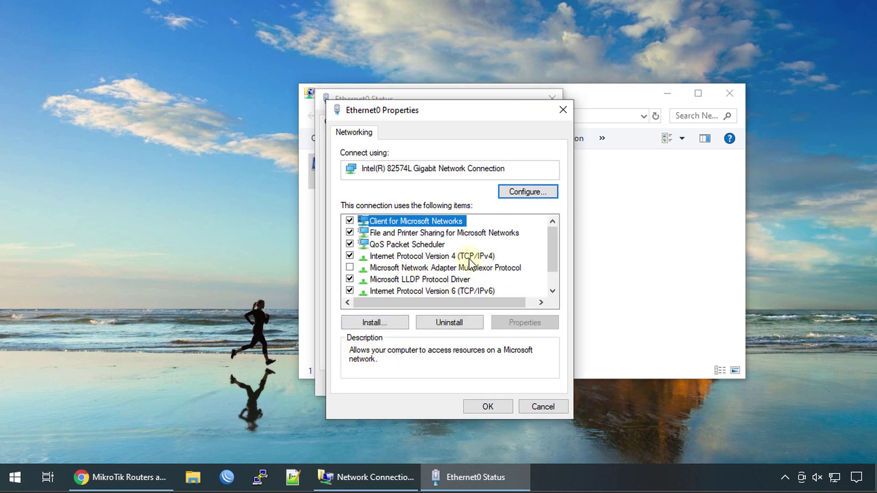
double_click(466, 257)
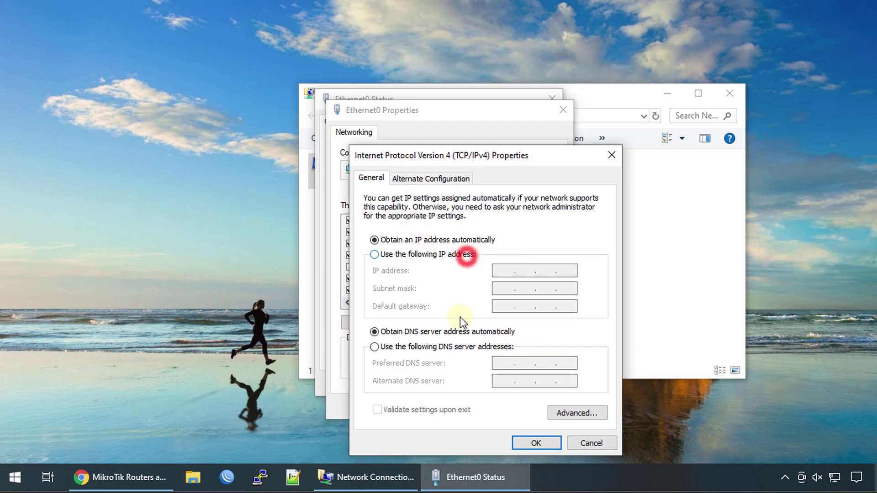
click(413, 255)
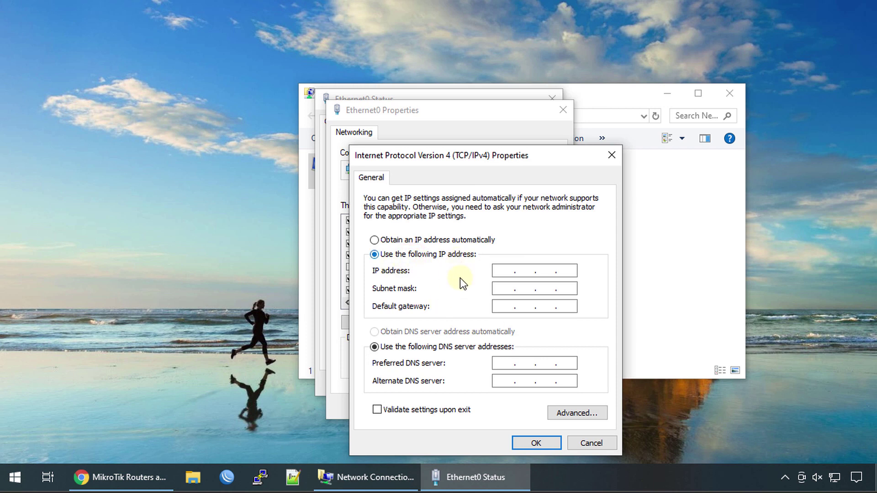
click(496, 273)
Visit MikroTik's About us page in Chrome, then minimise the browser.
click(128, 476)
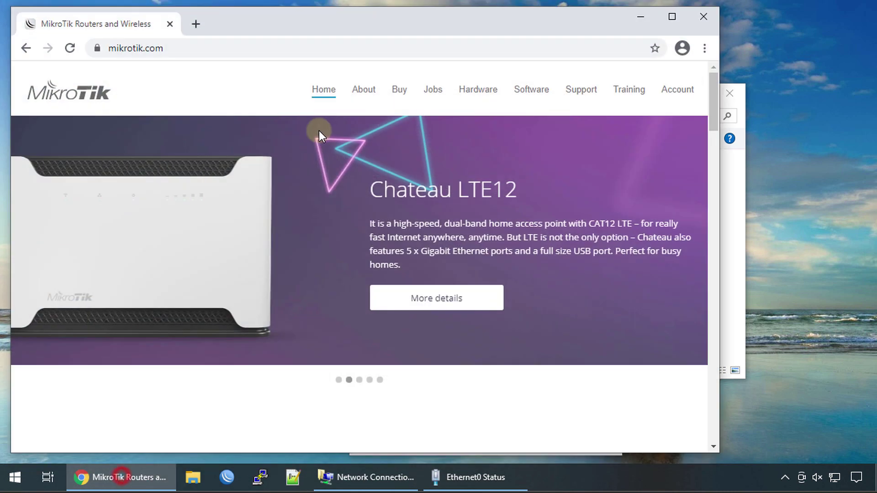
click(365, 89)
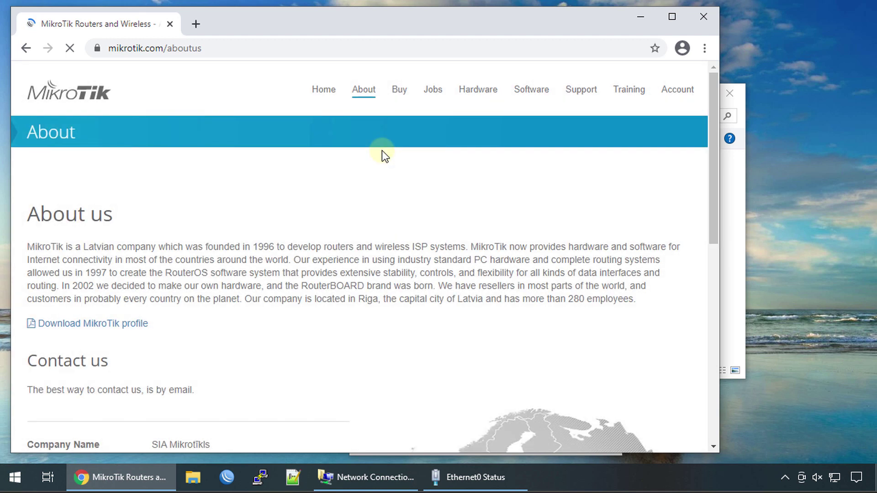
click(637, 17)
Continue the IP address, briefly viewing MikroTik's Buy page in Chrome before hiding it.
click(640, 17)
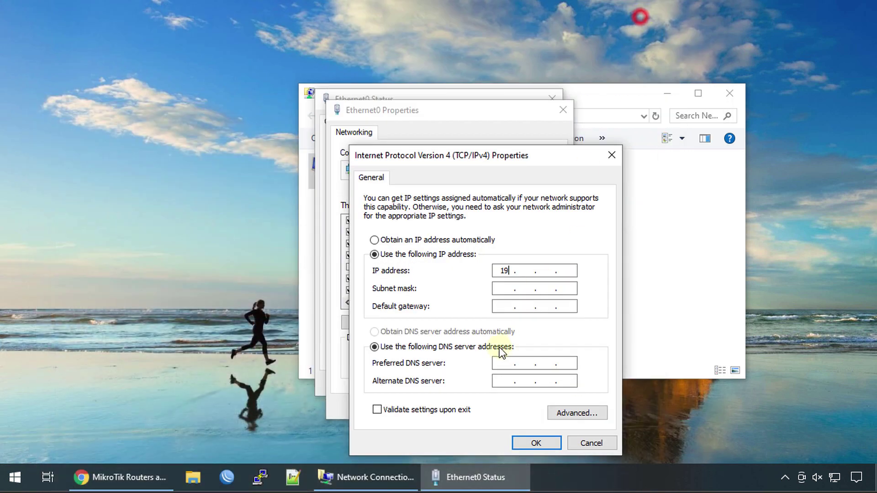
text(2)
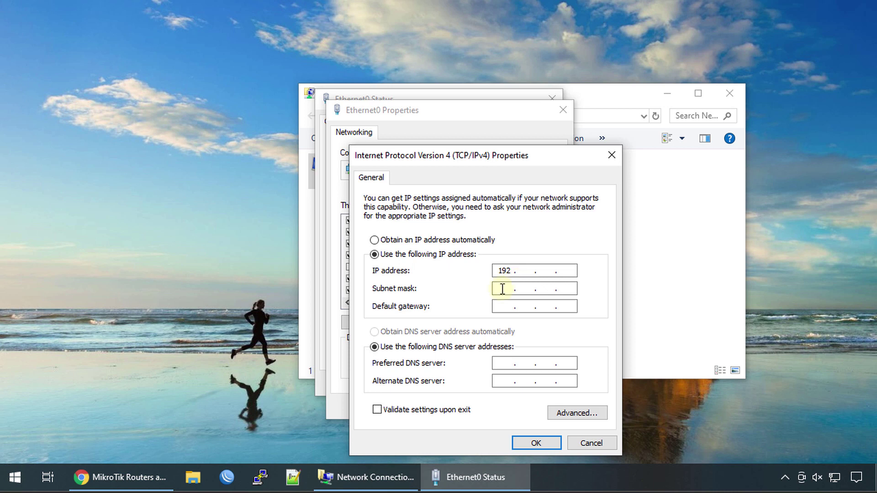
click(524, 271)
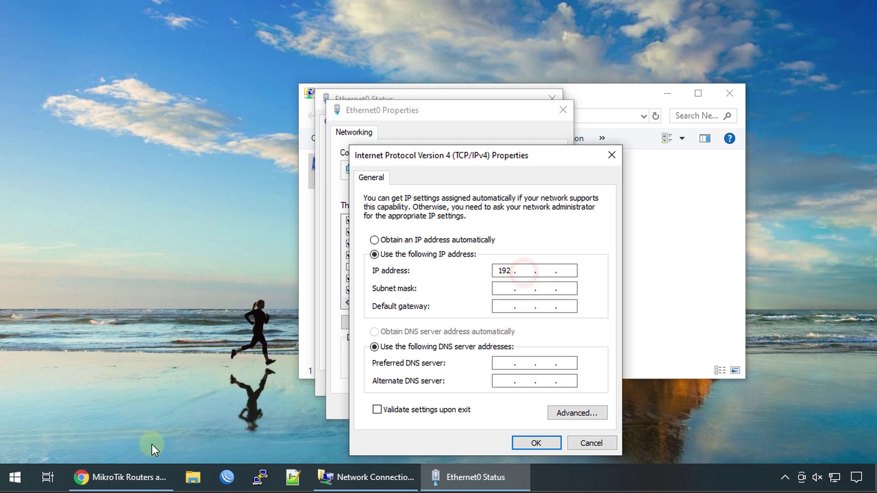
click(130, 474)
click(404, 91)
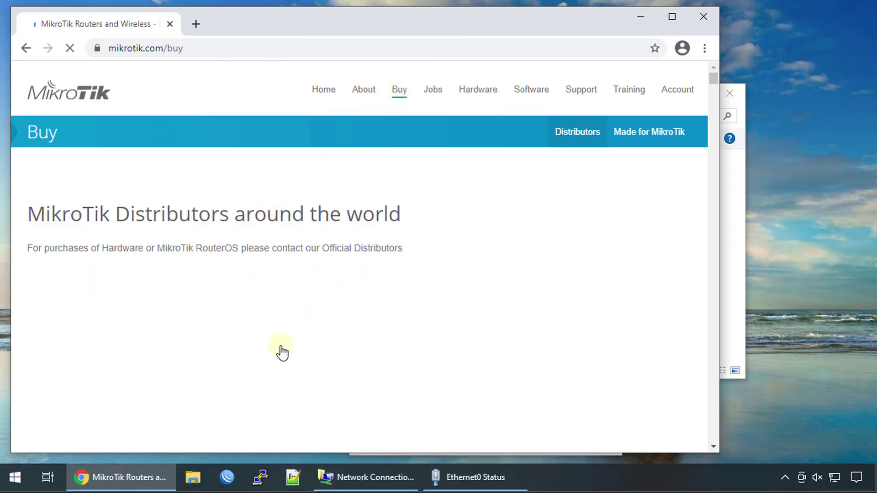
click(642, 17)
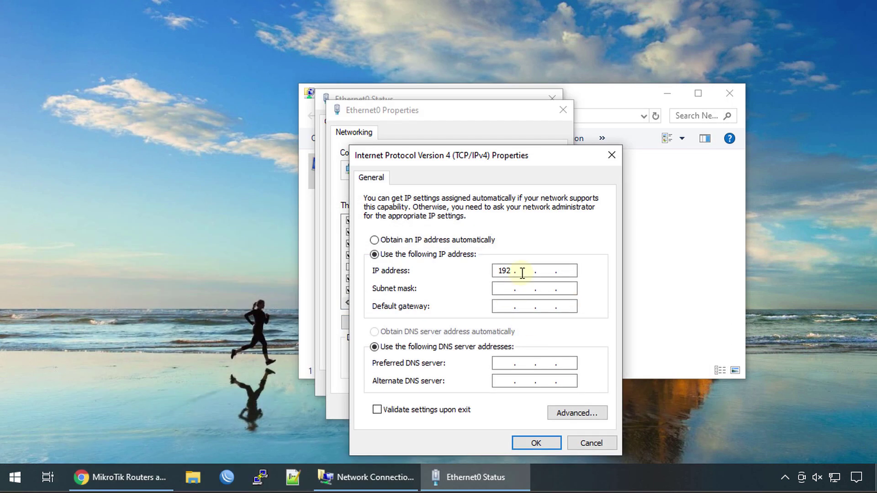
Complete IP 192.168.88.105 with mask 255.255.255.0 and gateway 192.168.88.1.
click(521, 272)
text(168)
text(88 . 105)
key(Tab)
key(Tab)
text(192 . 168 . 88 . 1)
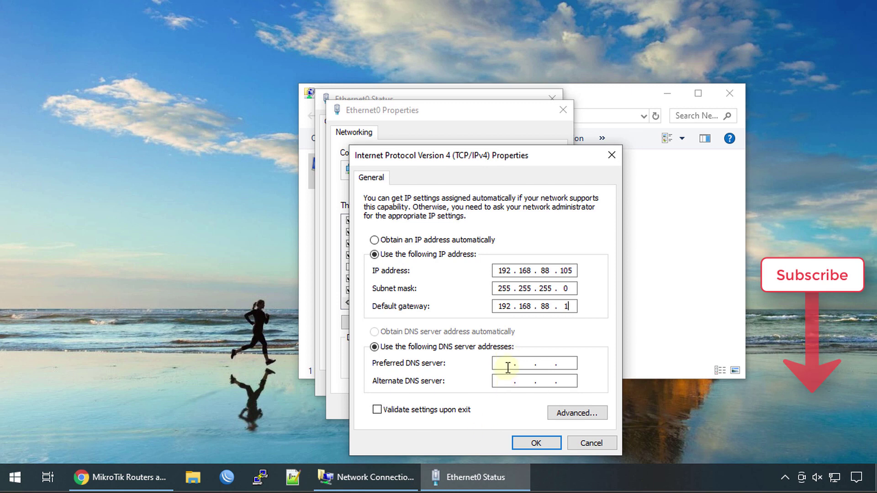
Set preferred DNS 8.8.8.8 and apply the Ethernet0 settings.
click(505, 364)
text(8 . 8 . 8 . 8)
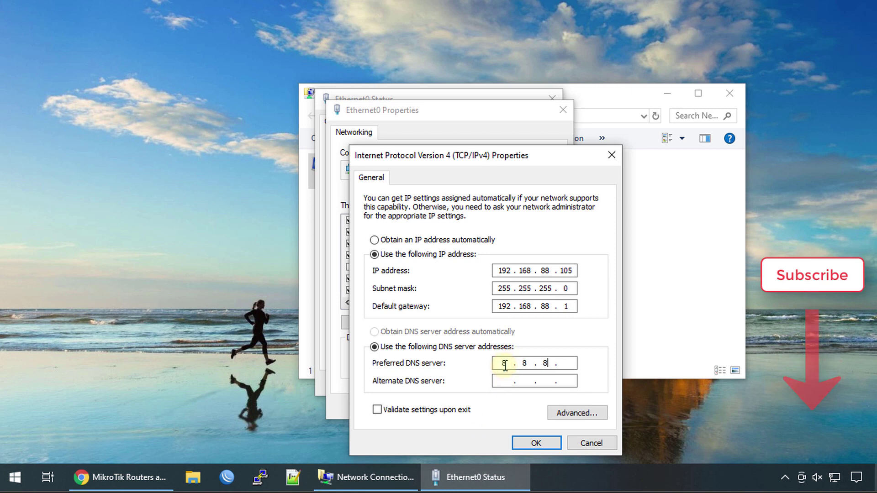
click(523, 442)
click(493, 404)
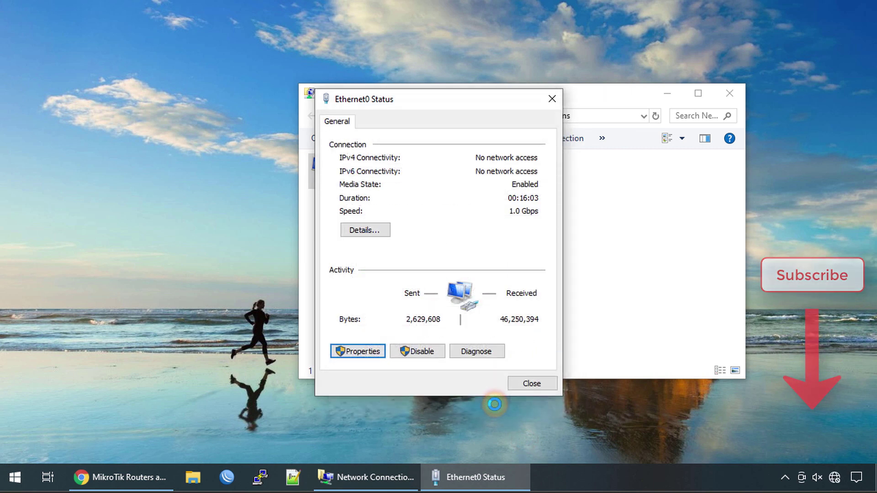
Close the Ethernet0 status window and open MikroTik's Hardware page in Chrome.
click(538, 387)
click(139, 476)
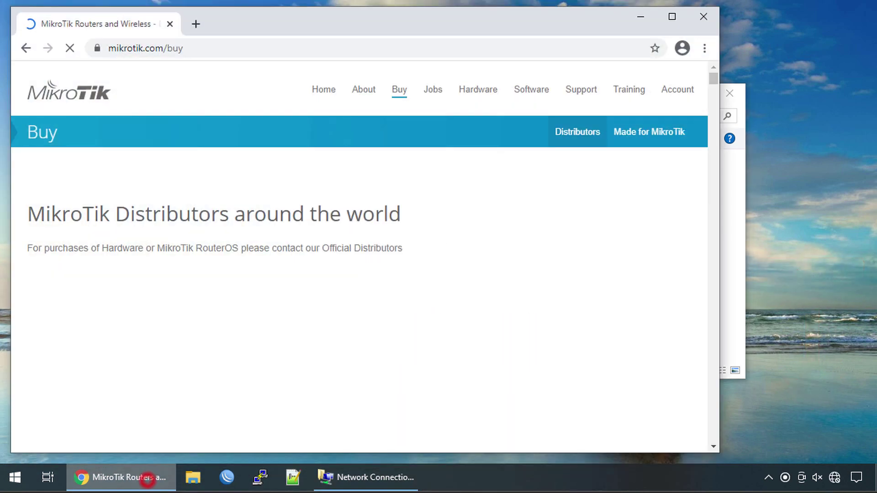
click(481, 91)
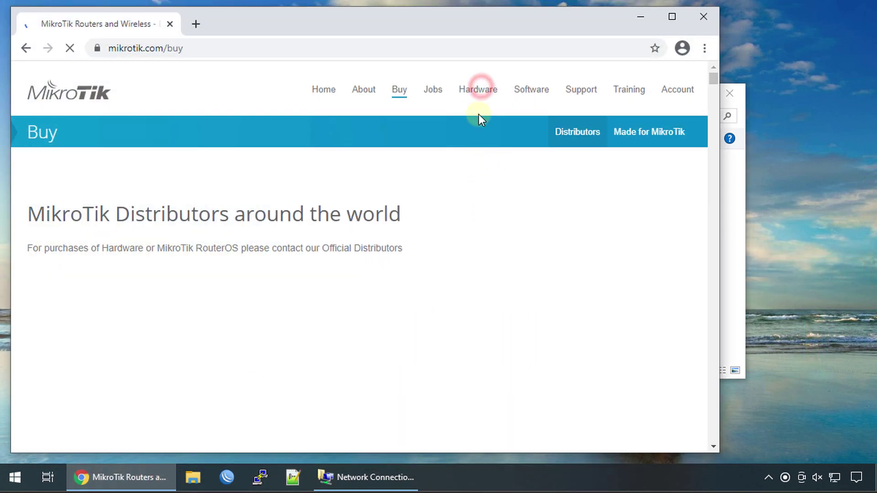
click(487, 98)
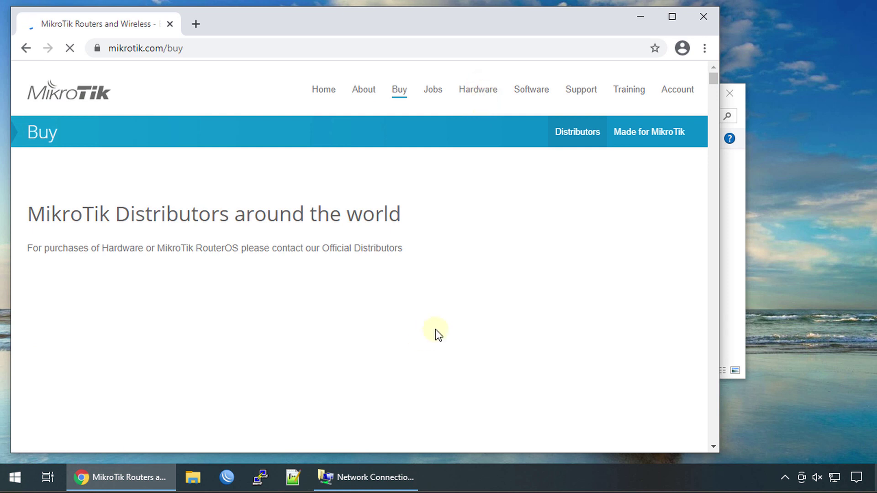
Hide Network Connections, then browse mikrotik.com's Software, Support and Training pages.
click(377, 479)
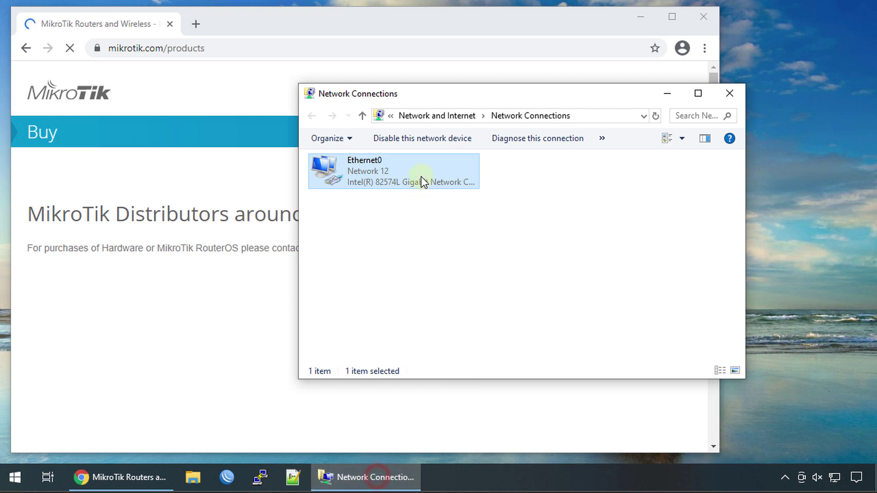
click(667, 93)
click(526, 91)
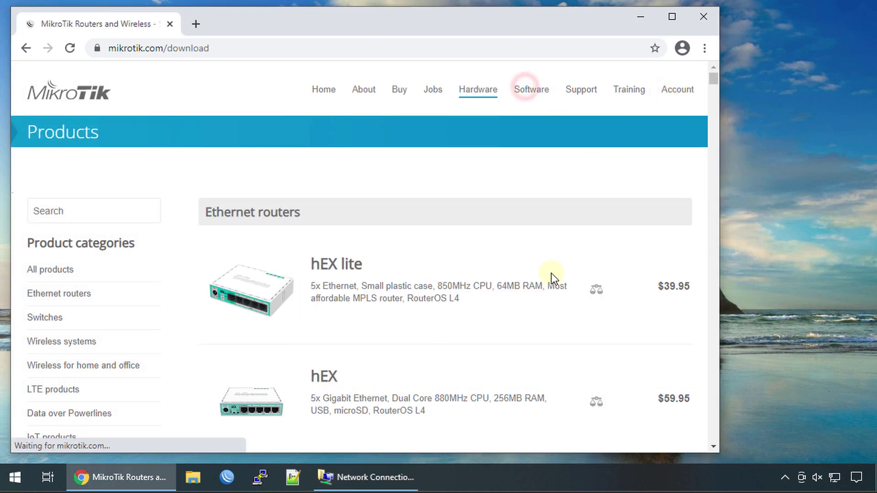
click(580, 90)
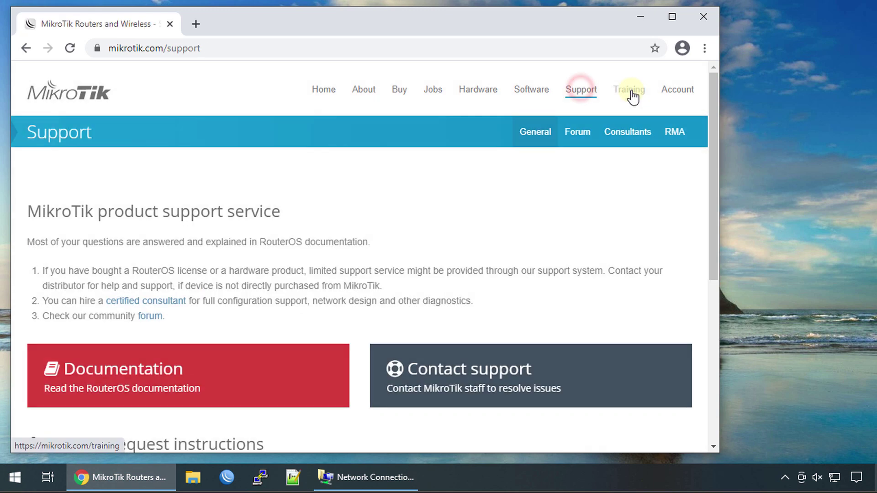
click(630, 91)
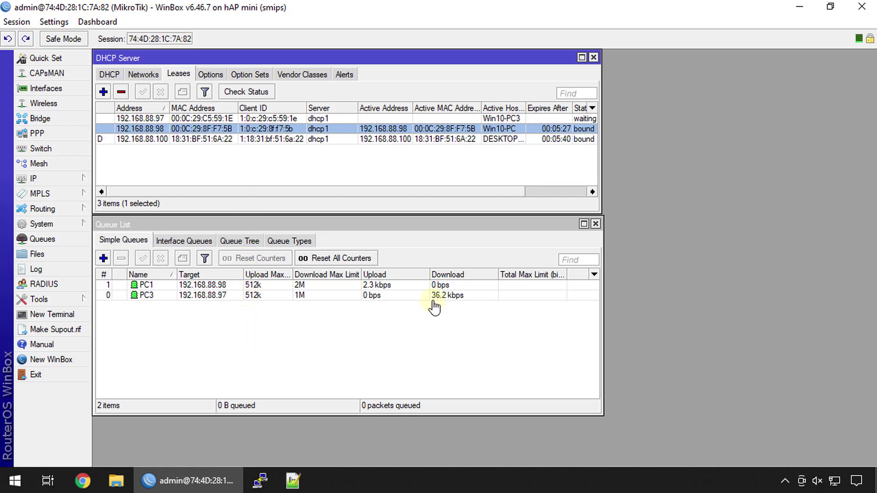
click(386, 296)
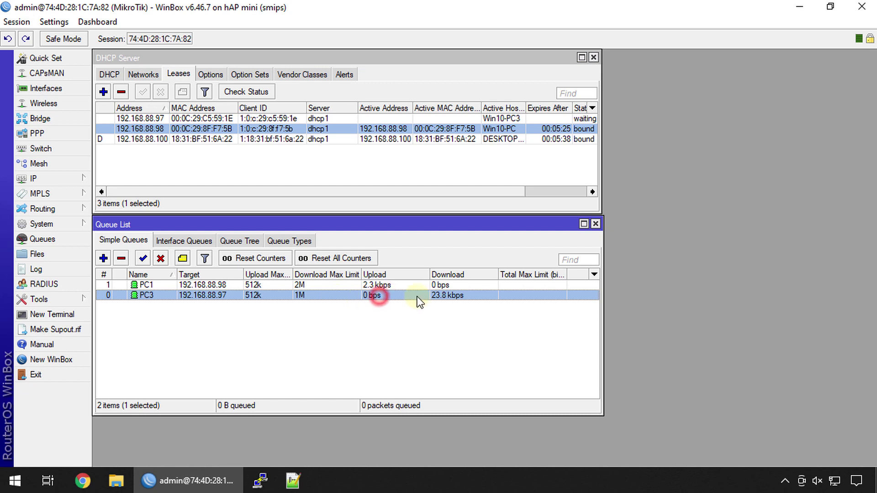
click(376, 297)
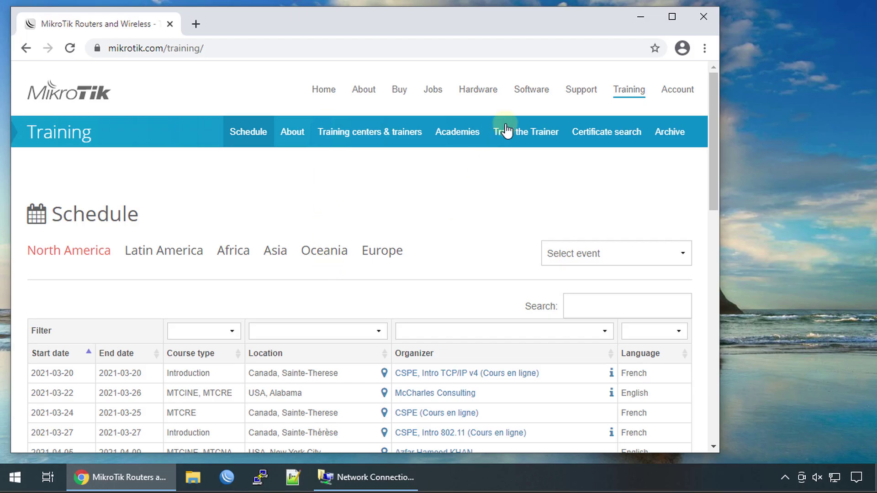
Go to Academies, then Train the Trainer in MikroTik's Training section.
click(458, 133)
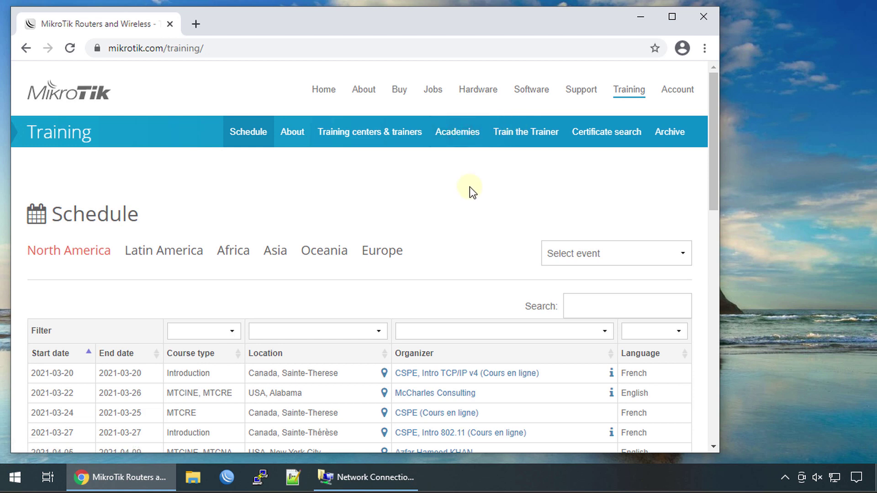
click(518, 136)
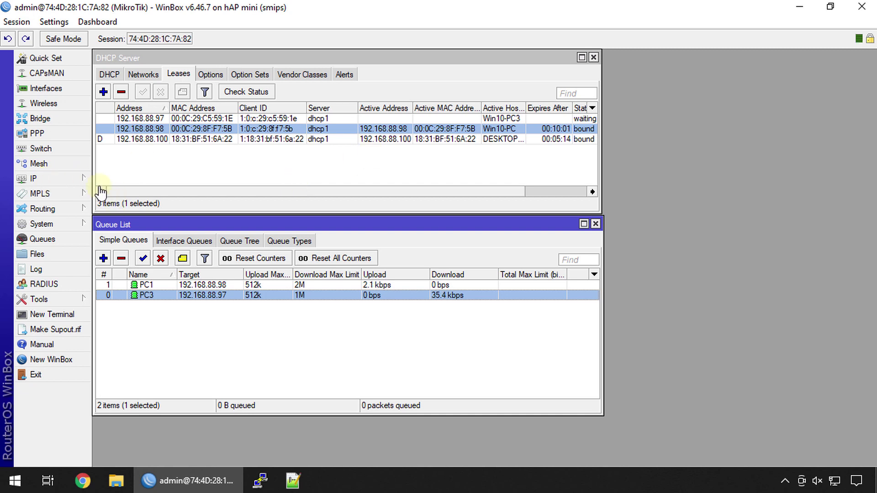
Open the IP > ARP list and move it beside the DHCP leases.
click(174, 167)
click(59, 181)
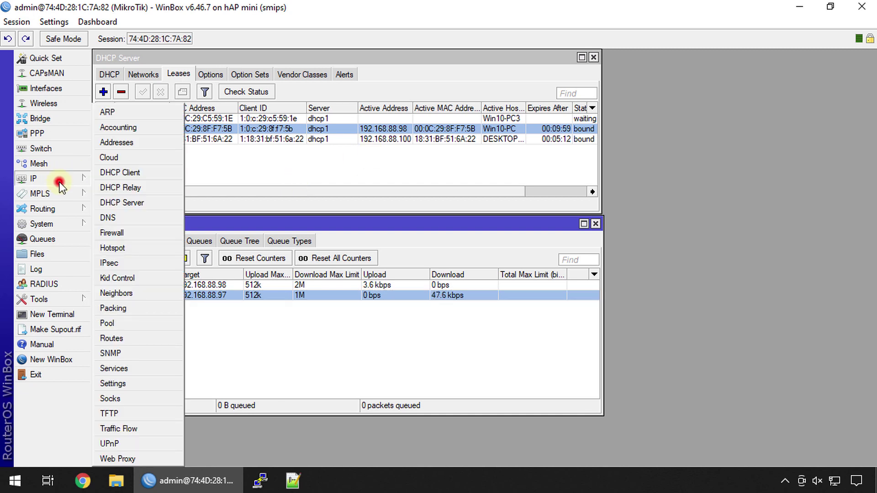
click(124, 116)
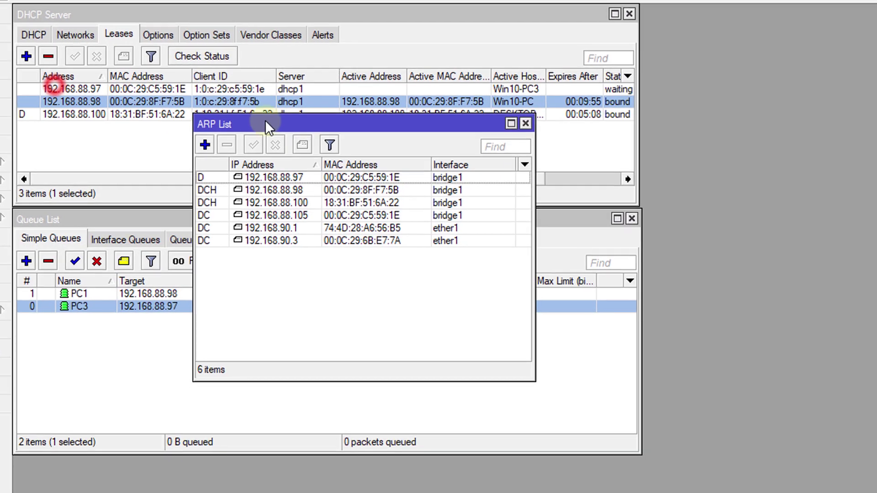
drag(306, 119, 439, 145)
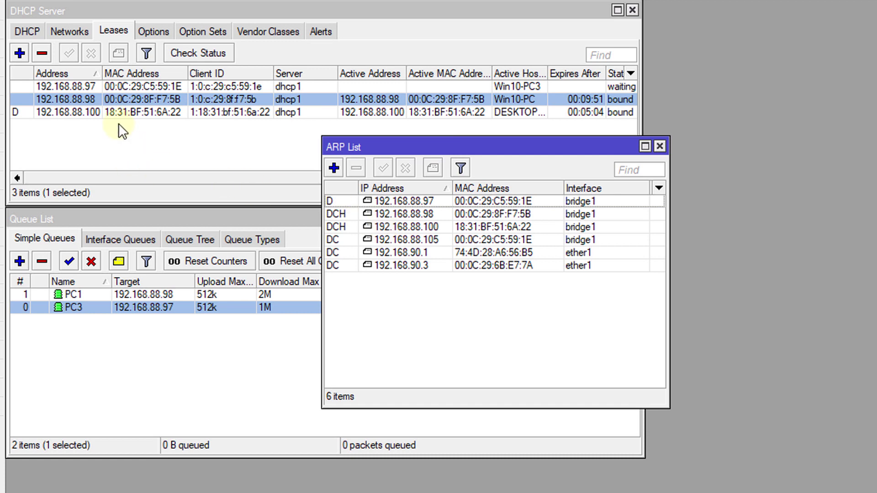
Make the bridge1 ARP entry for 192.168.88.97 static.
click(78, 89)
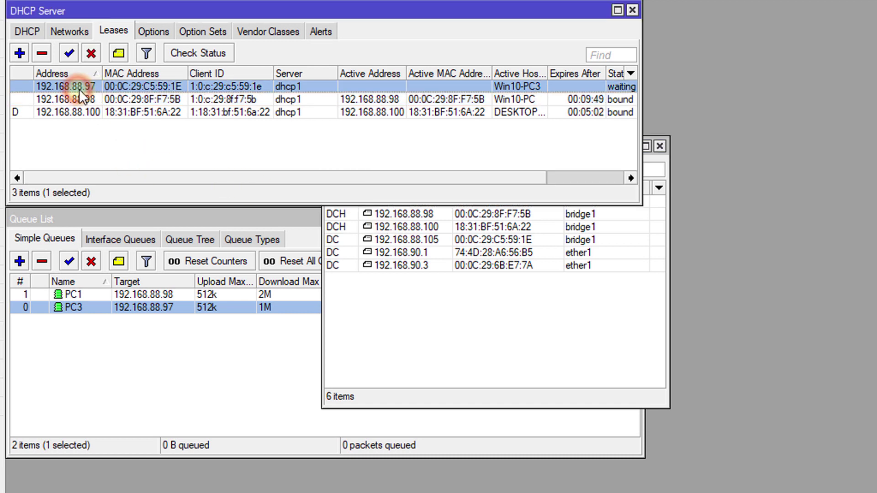
click(469, 347)
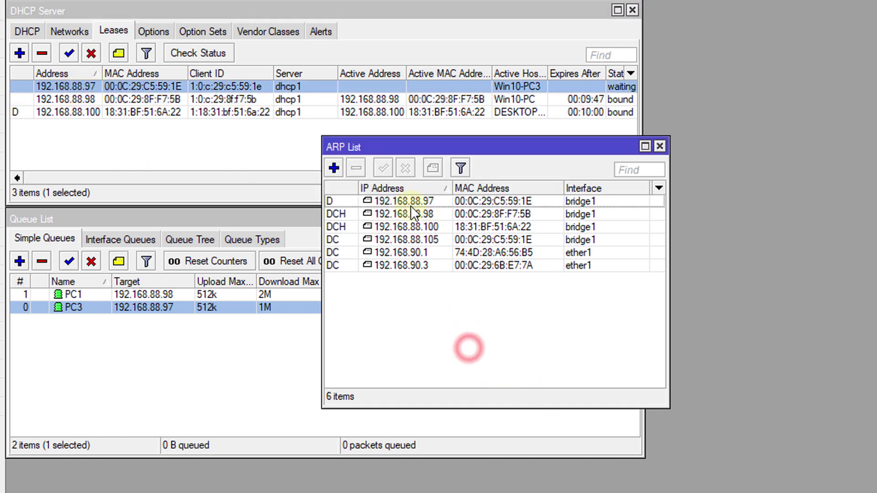
click(410, 203)
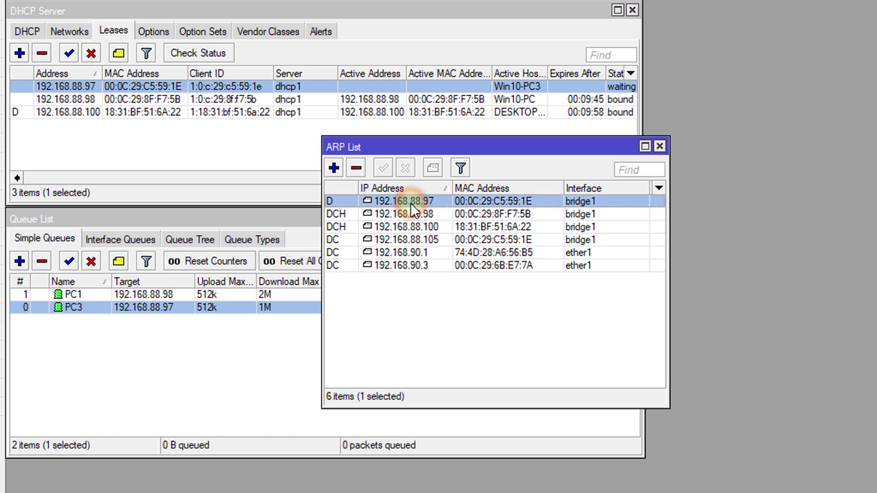
double_click(410, 203)
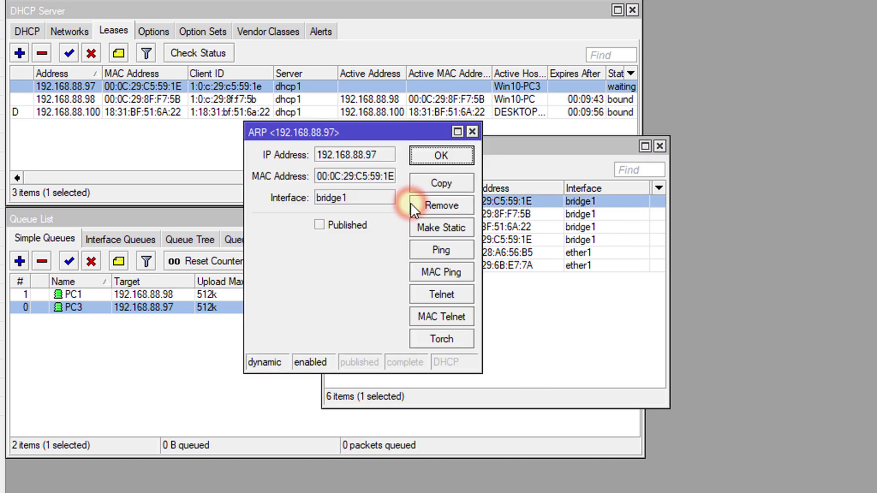
click(424, 228)
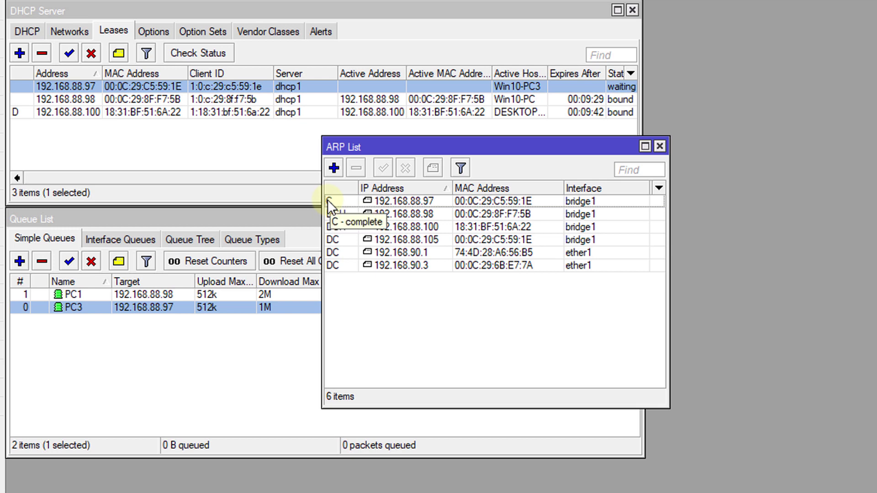
Select the static 192.168.88.97 row in the ARP List.
click(384, 200)
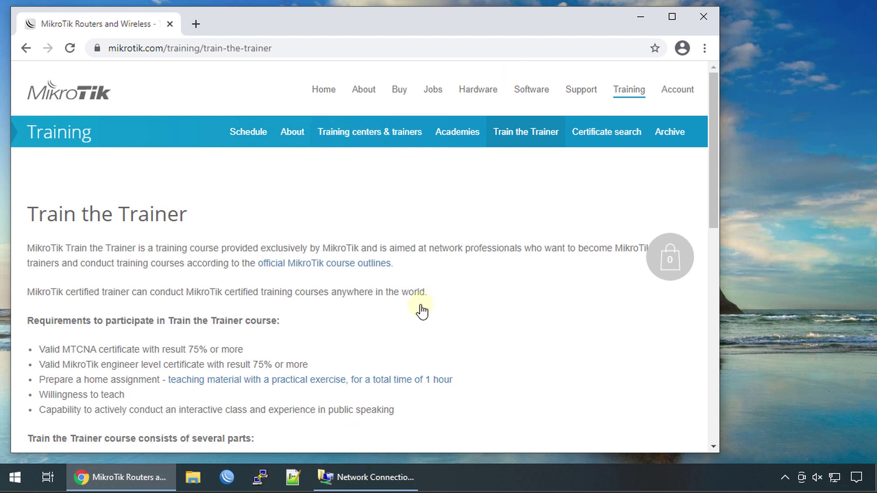
Browse mikrotik.com's Training Schedule and Home pages, then return to WinBox.
click(292, 132)
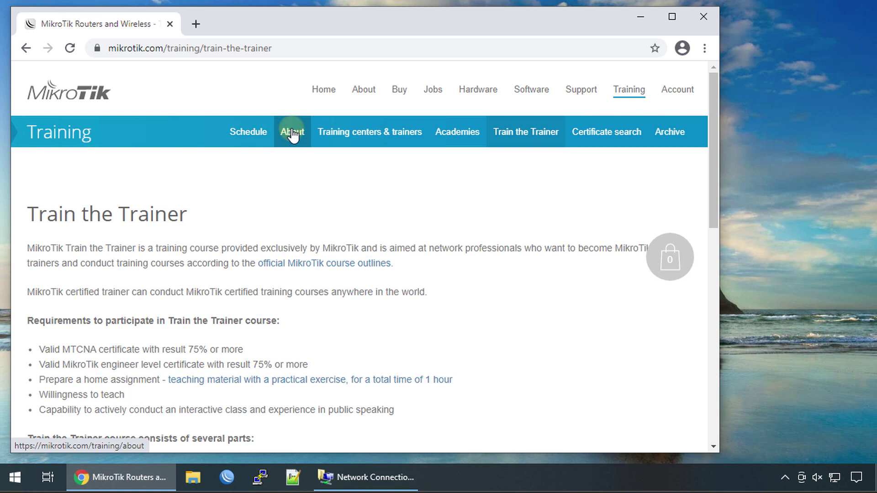
click(250, 133)
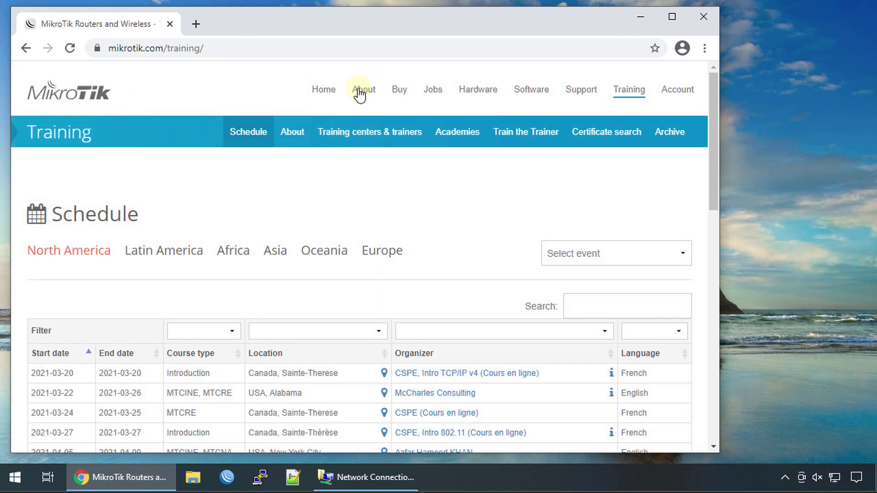
click(319, 93)
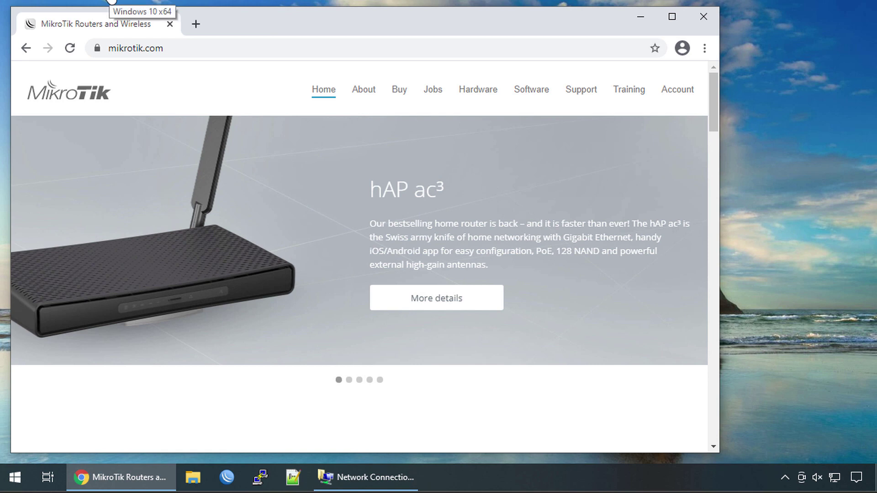
click(114, 2)
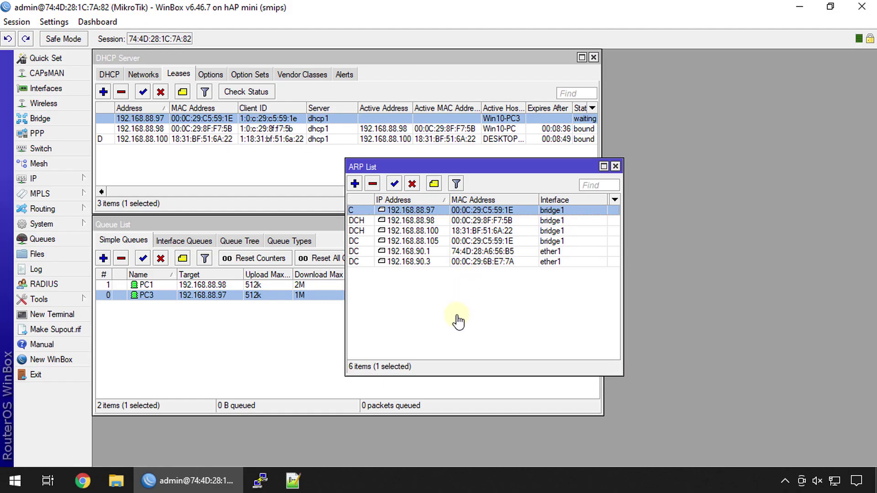
Inspect bridge1's ARP mode, keep it enabled, cancel, and close the Bridge list.
click(44, 120)
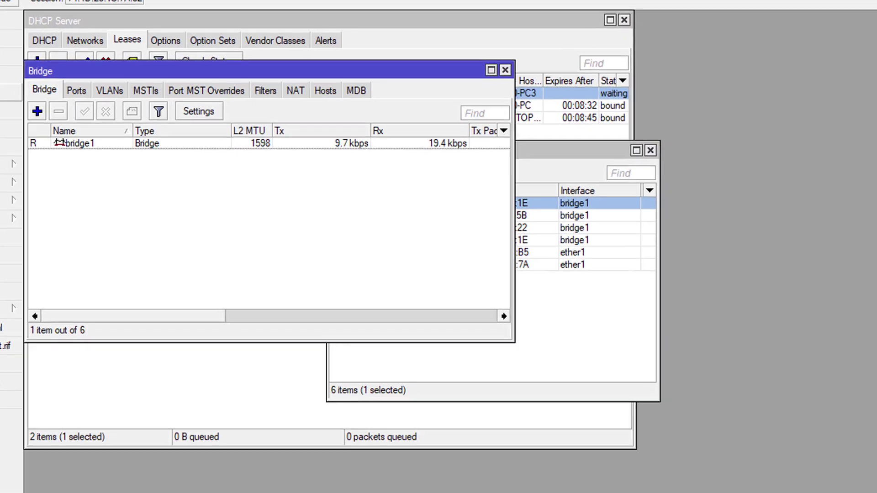
double_click(77, 144)
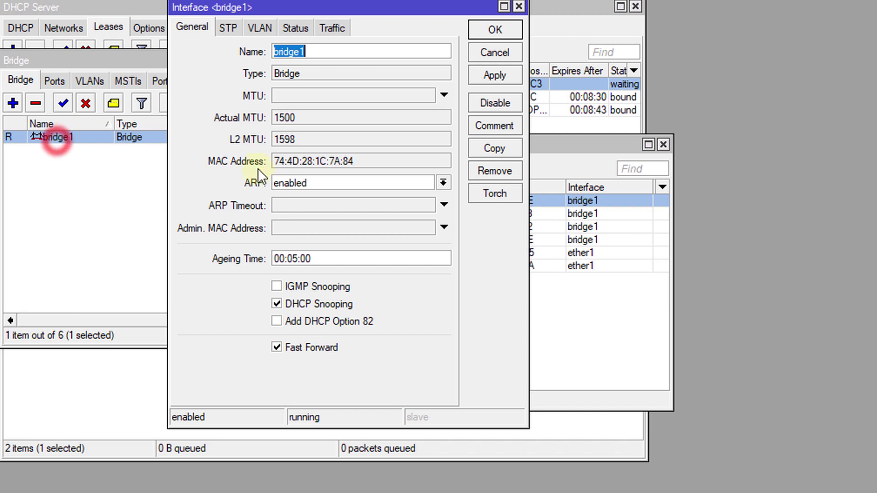
click(444, 185)
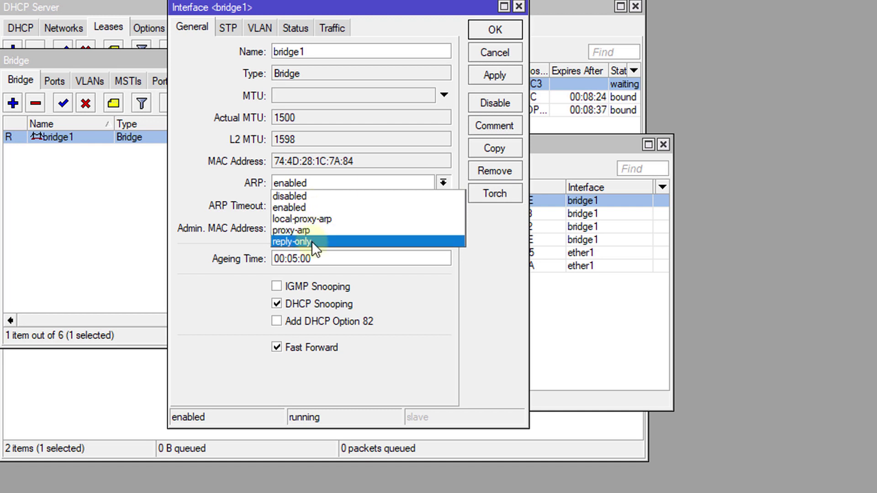
click(472, 262)
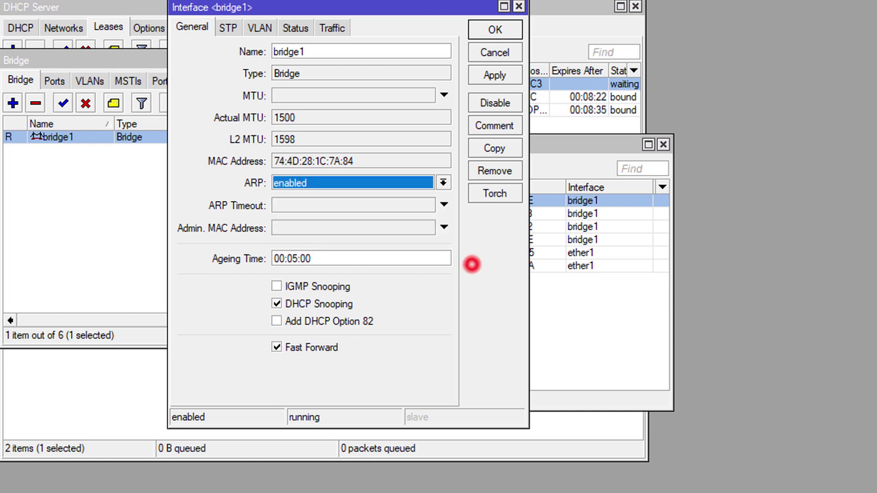
click(490, 53)
click(508, 61)
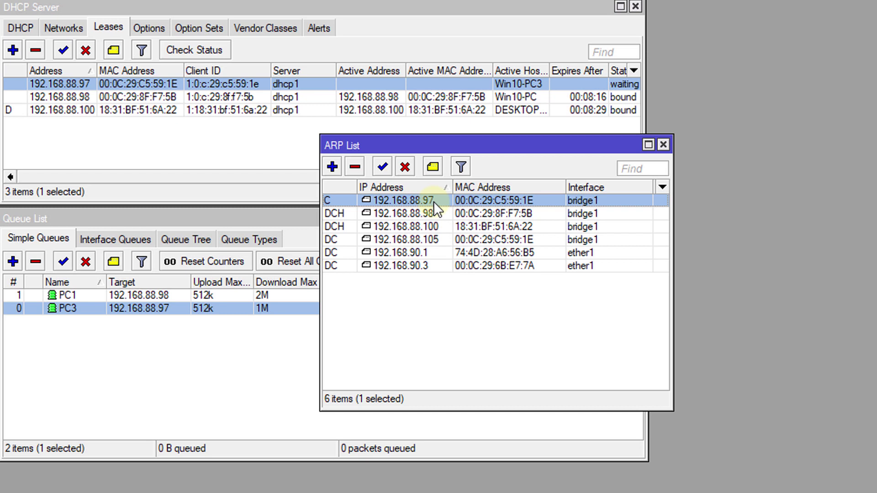
Sort the ARP list by IP, then MAC address, and select the .105 and .97 entries to compare.
click(427, 239)
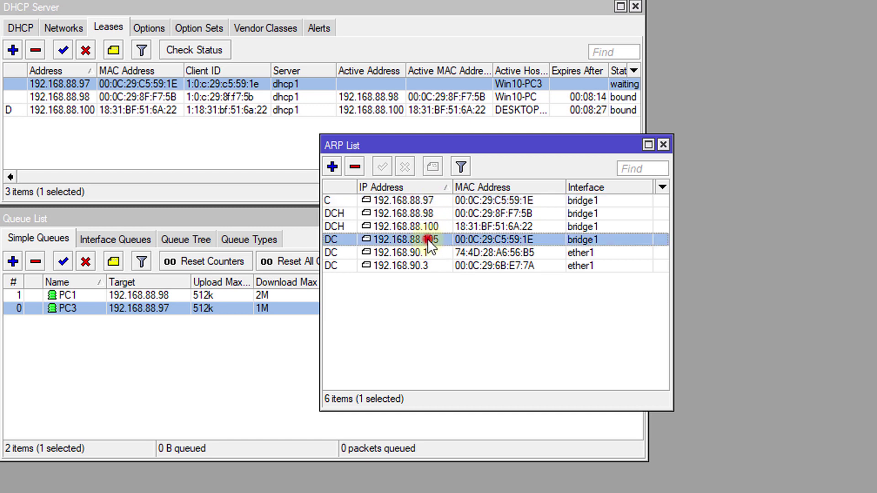
click(420, 187)
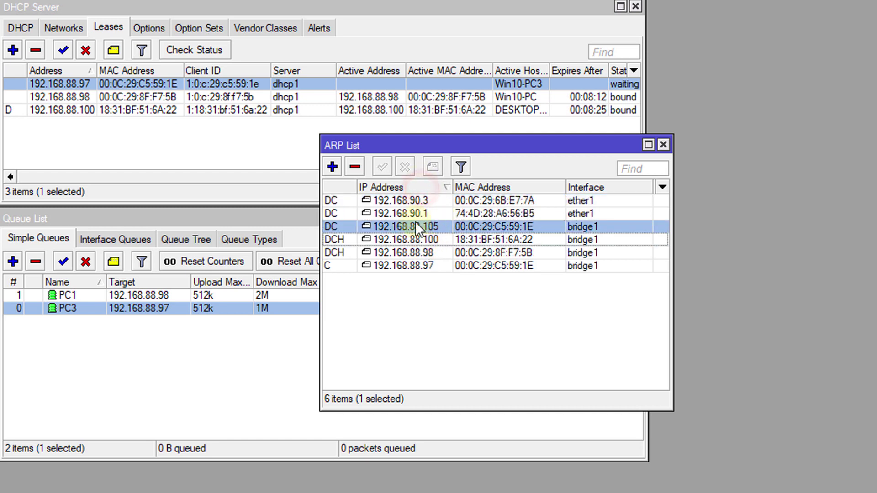
click(483, 187)
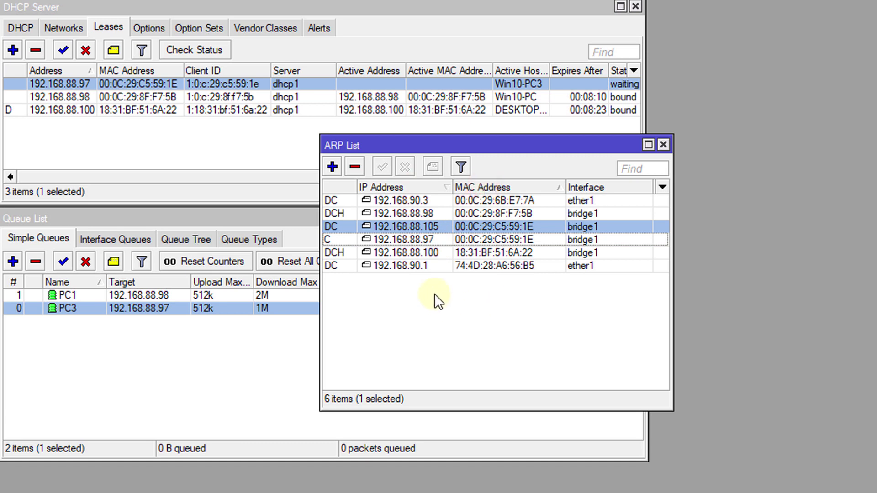
click(418, 240)
ctrl+click(429, 254)
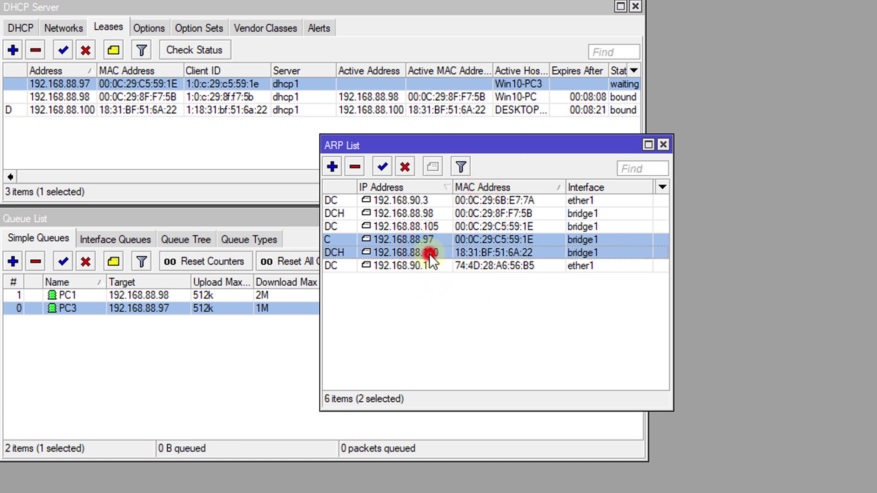
click(440, 240)
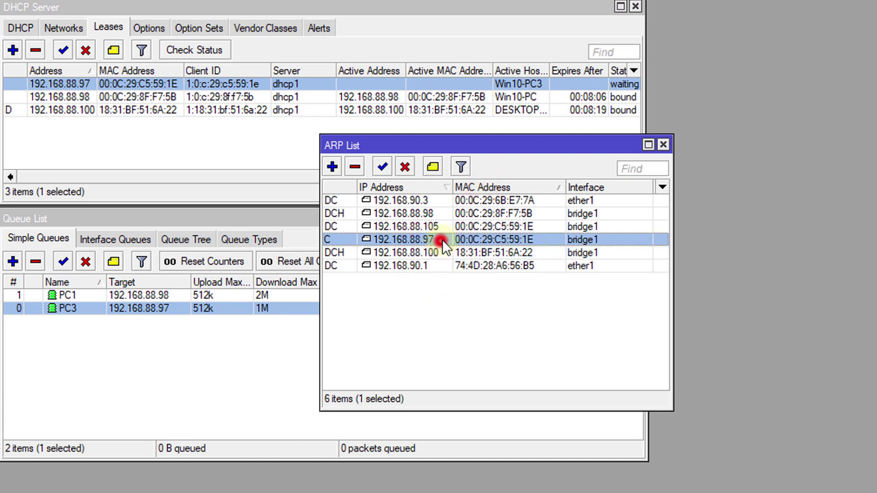
ctrl+click(440, 228)
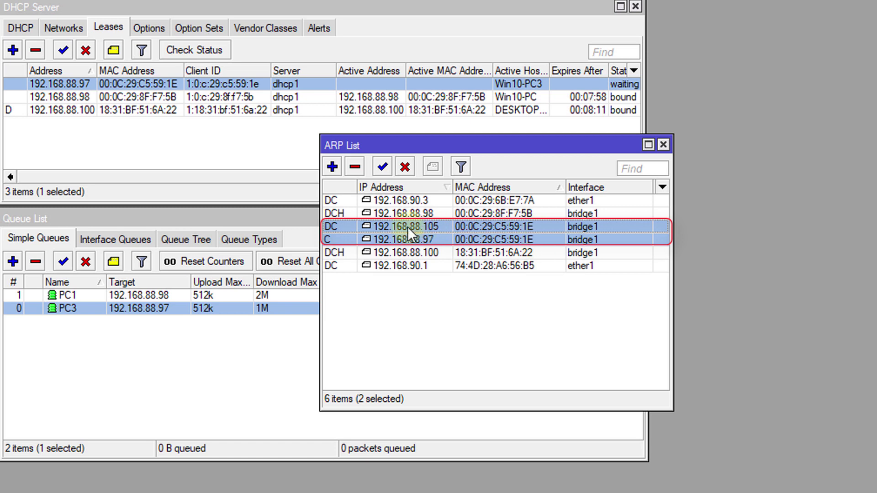
click(347, 228)
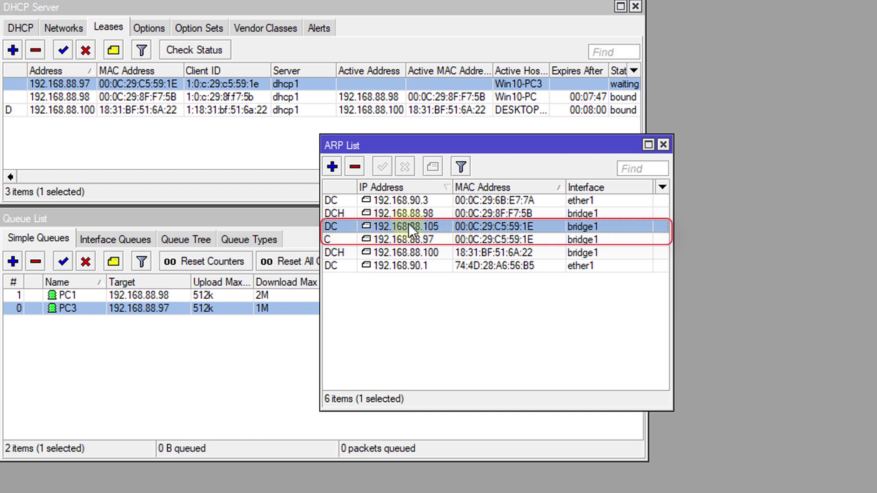
click(453, 239)
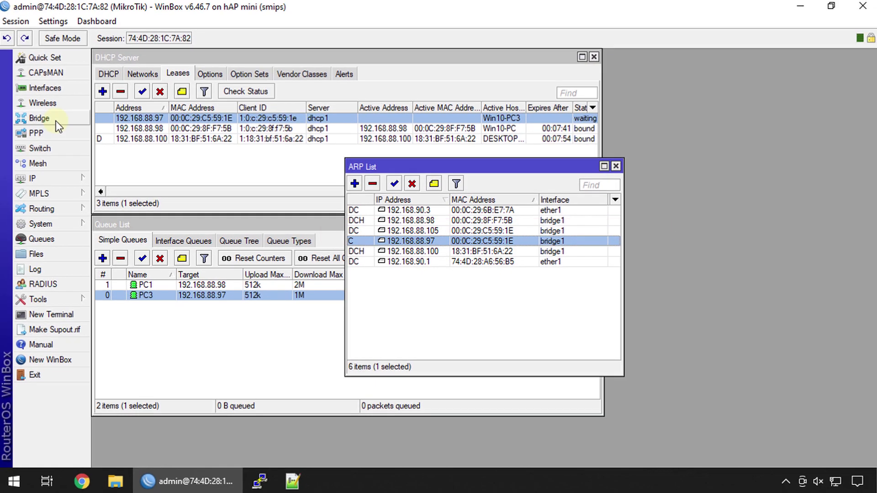
Open bridge1's settings and place them beside the ARP list, with the .105 entry selected.
click(56, 120)
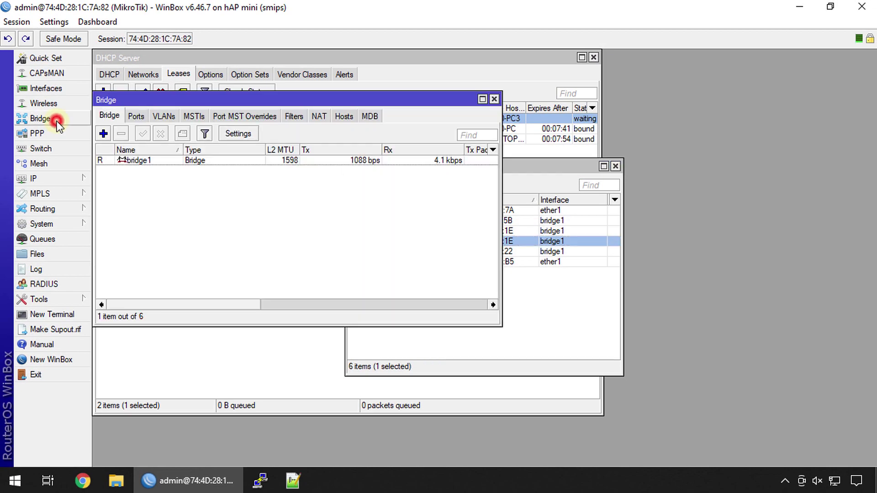
double_click(151, 161)
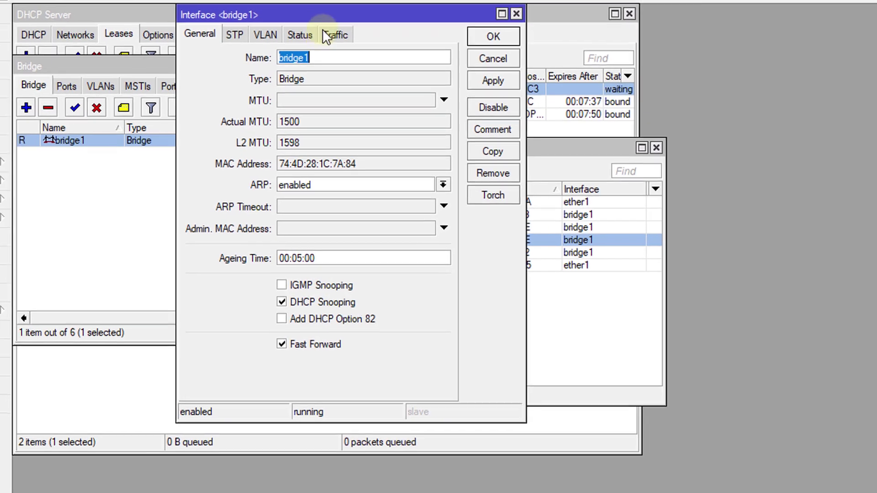
drag(342, 57, 169, 68)
drag(105, 24, 139, 24)
drag(557, 149, 650, 96)
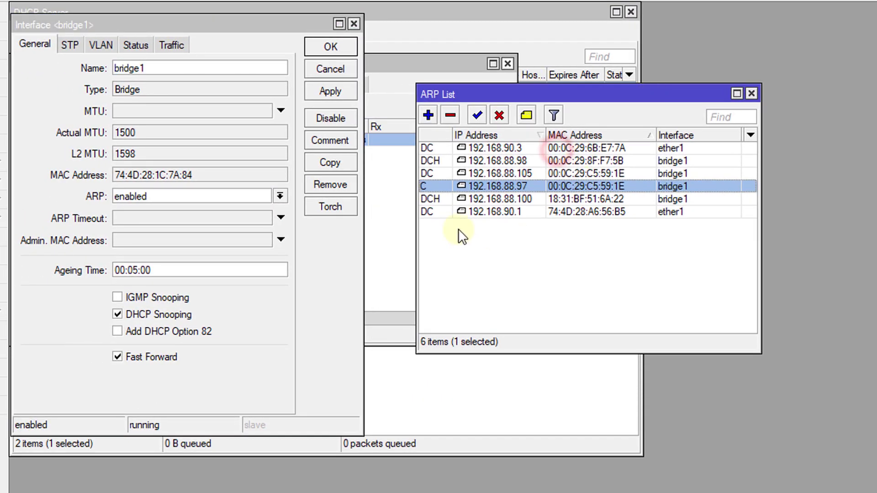
click(448, 196)
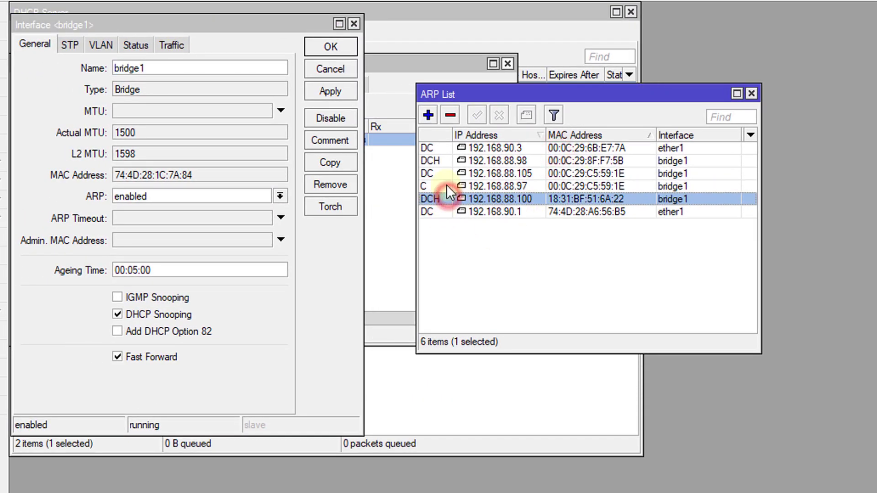
click(438, 173)
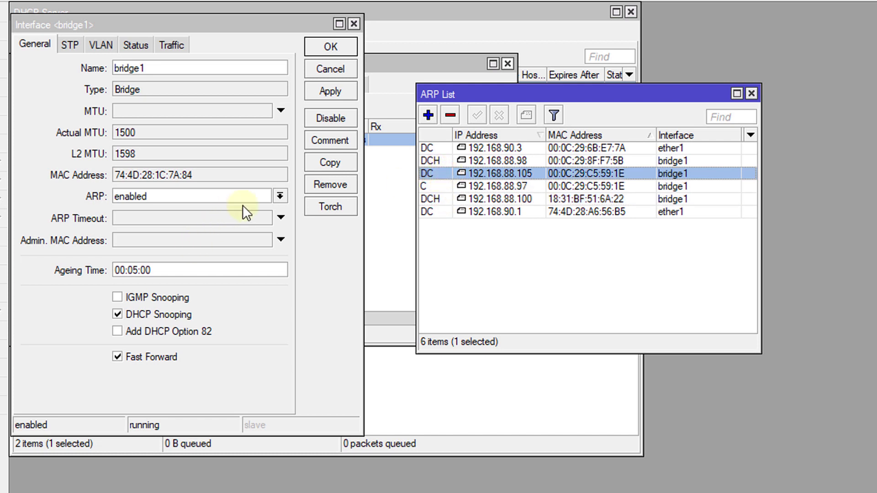
Set bridge1's ARP mode to reply-only, apply it, and inspect the 192.168.88.97 ARP entry.
click(278, 196)
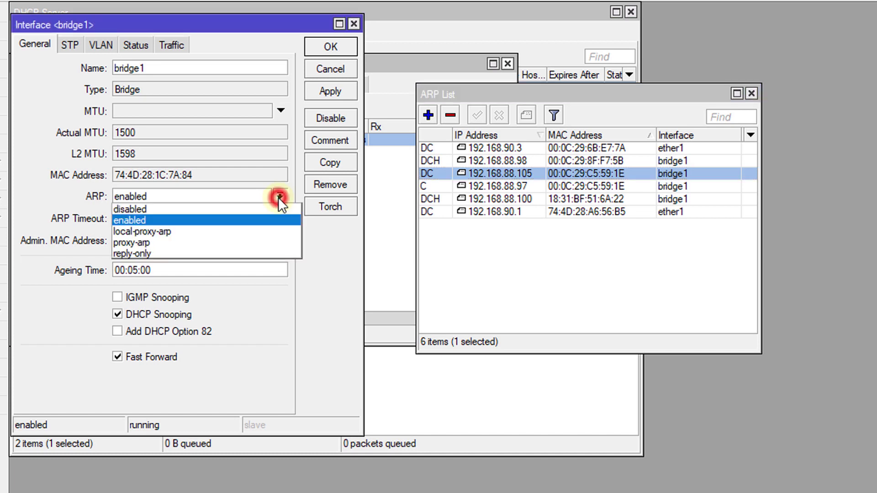
click(194, 252)
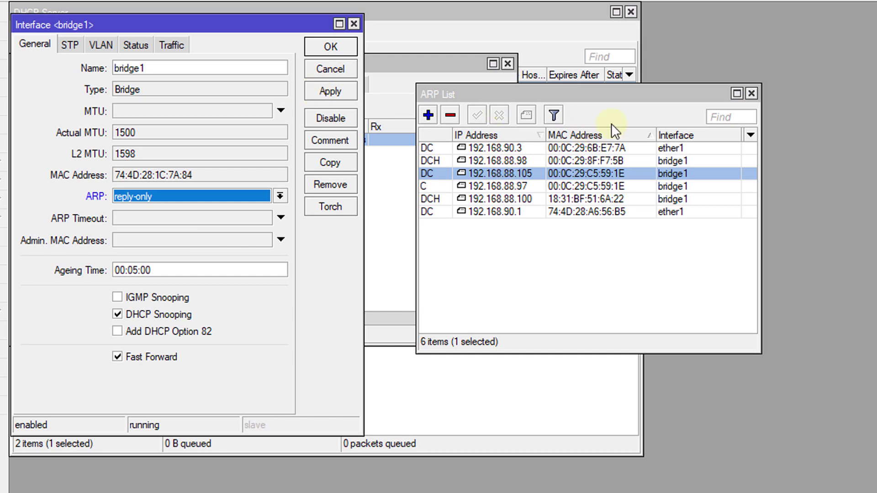
click(323, 88)
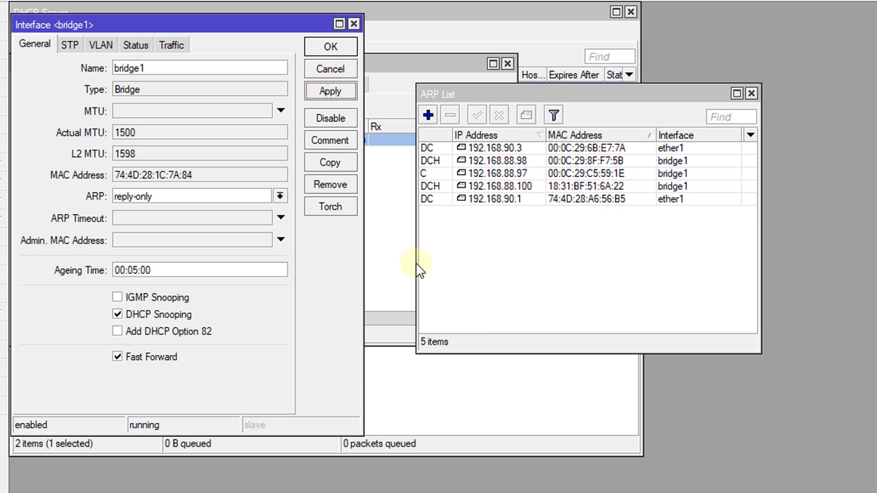
click(486, 174)
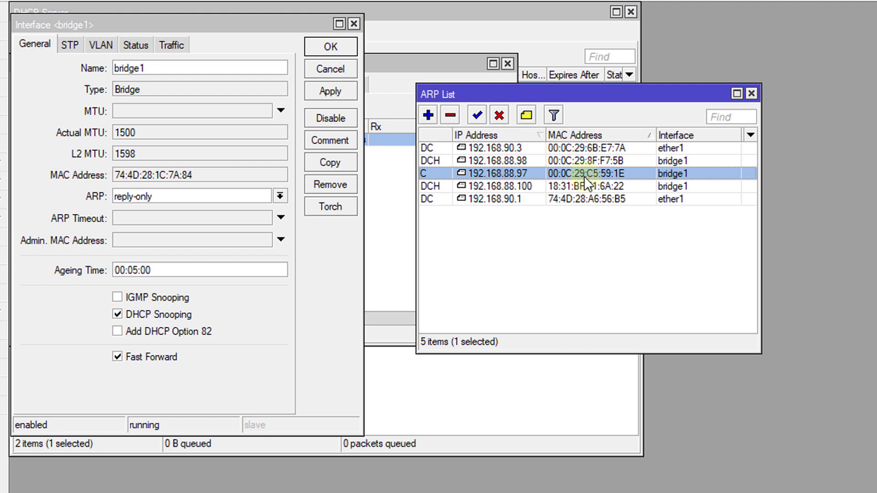
double_click(522, 173)
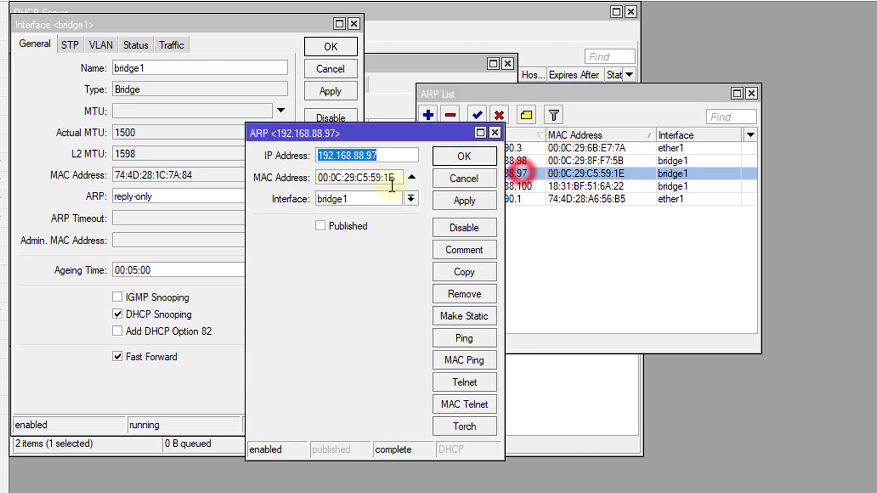
click(448, 174)
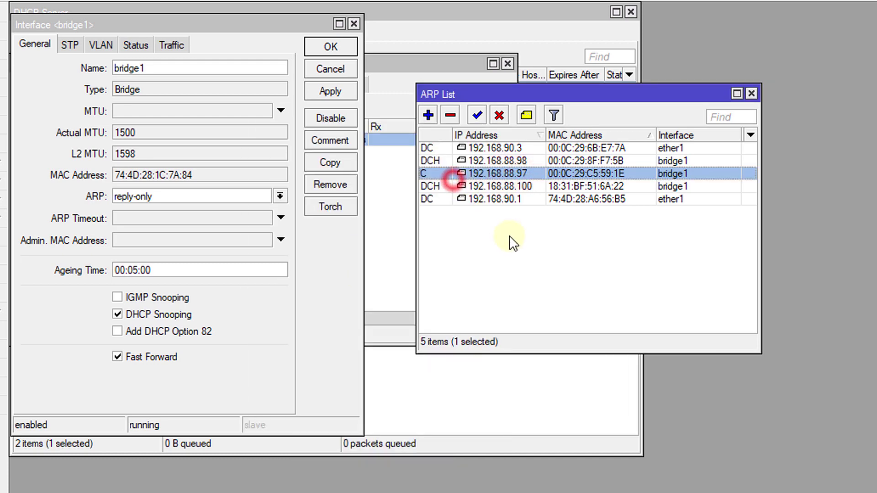
Confirm the bridge1 settings, close the Bridge list, and move the ARP list off to the right.
click(324, 51)
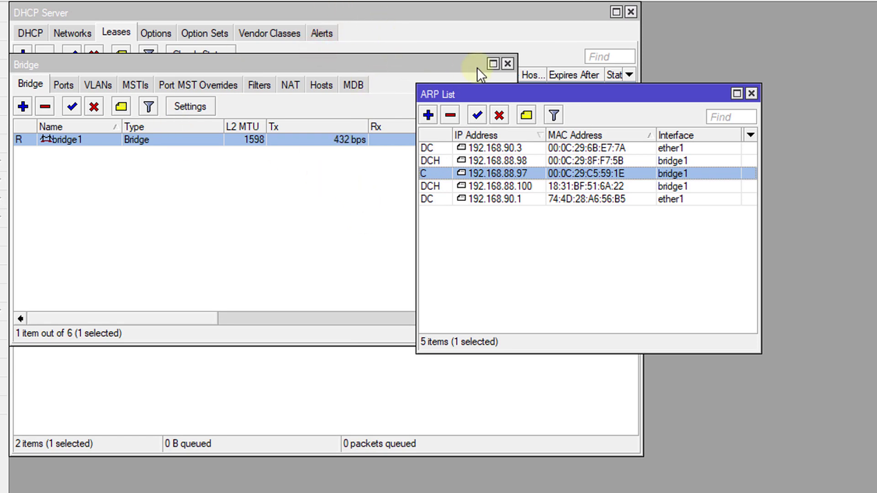
click(507, 64)
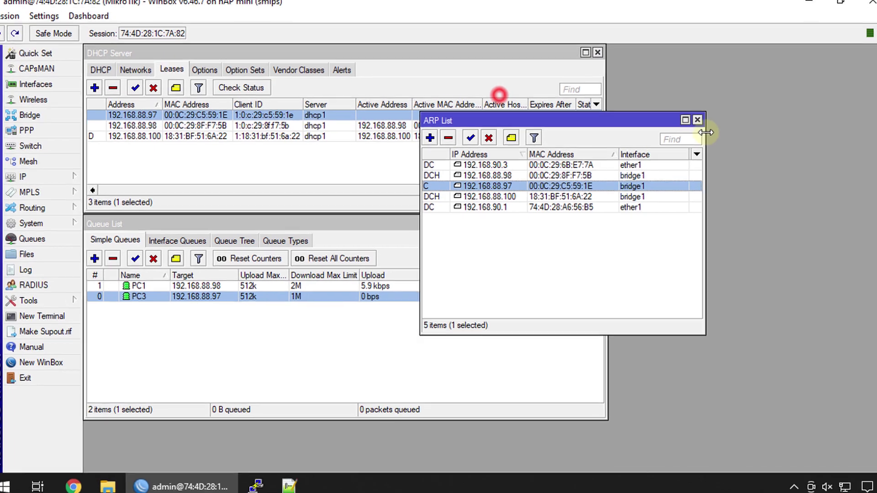
drag(651, 97, 858, 125)
drag(785, 145, 804, 125)
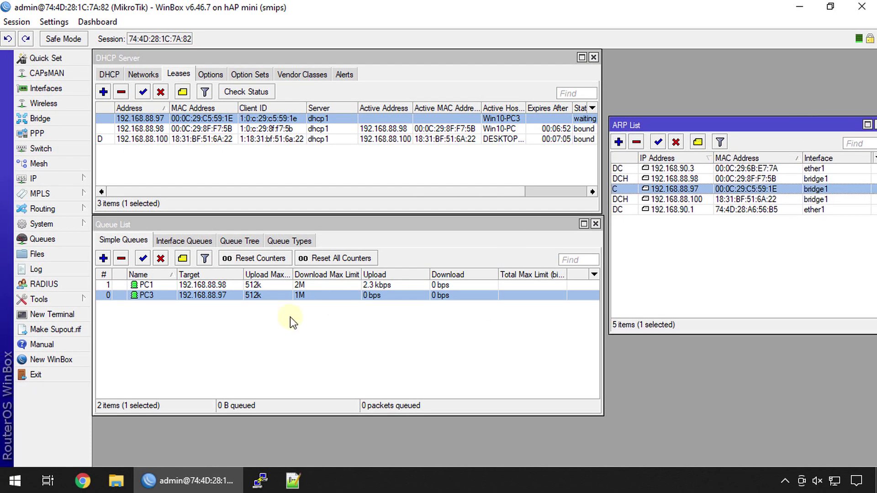
click(179, 295)
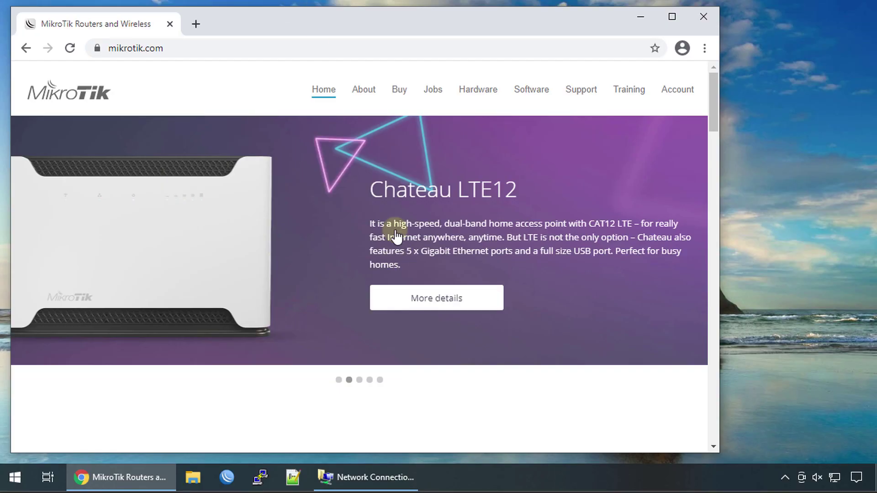
Load the MikroTik Training page and open youtube.com in a new tab.
click(365, 91)
click(630, 90)
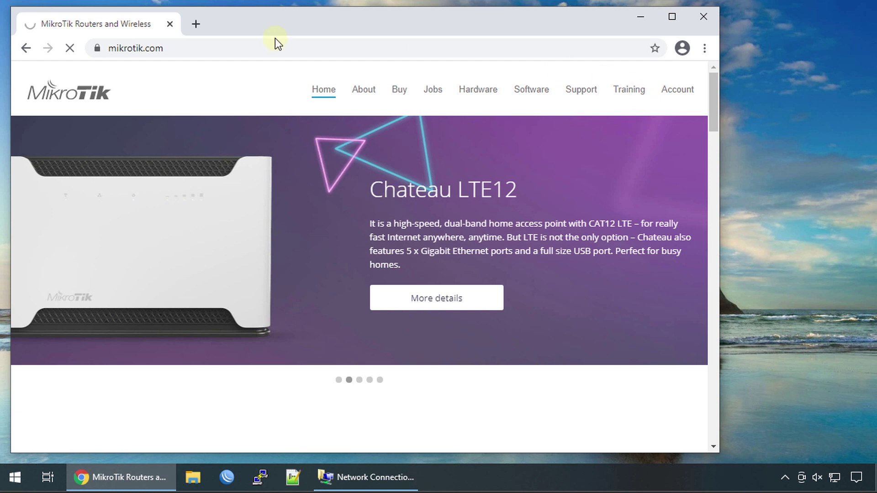
click(193, 27)
click(206, 53)
text(you)
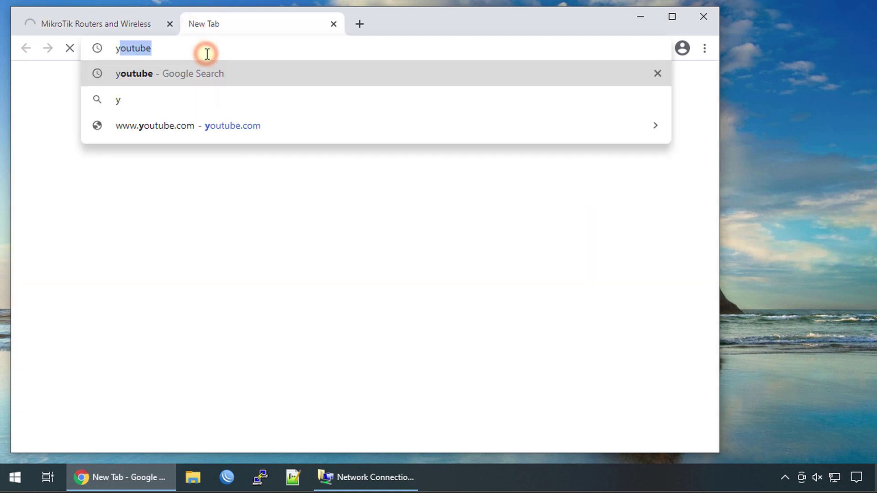
click(233, 124)
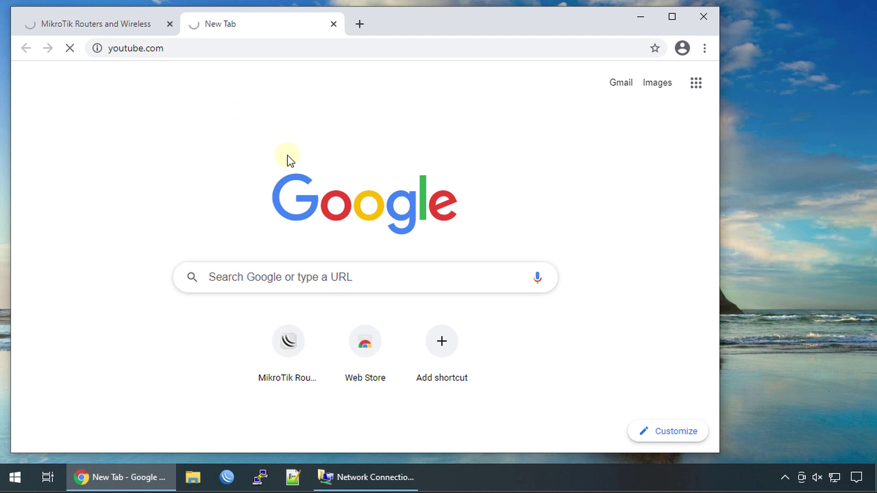
Return to the MikroTik training tab, which now shows ERR_CONNECTION_TIMED_OUT.
click(111, 29)
click(211, 25)
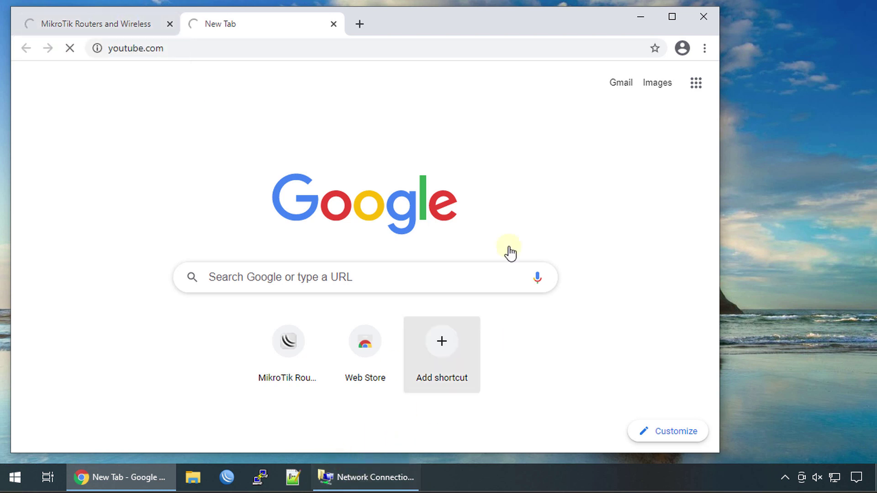
click(108, 26)
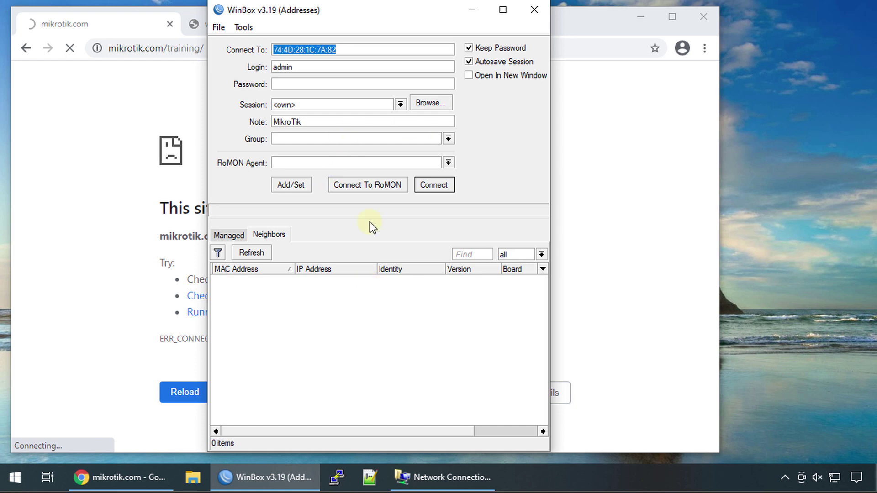
click(440, 184)
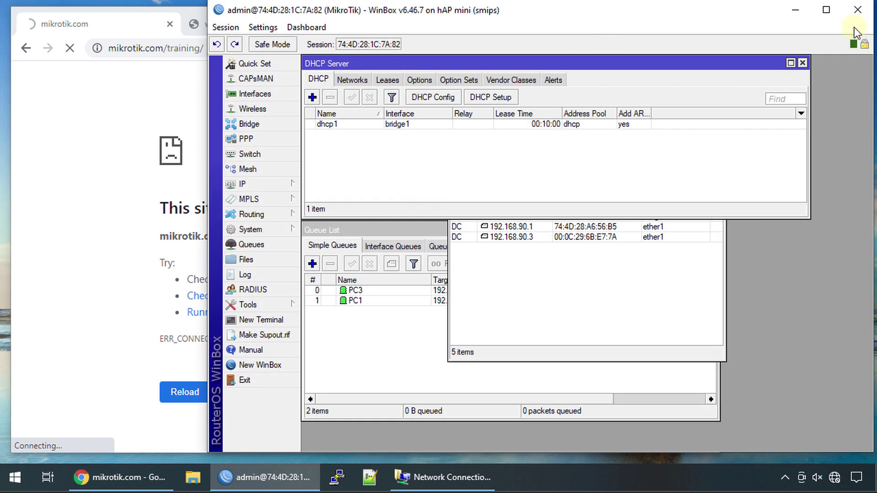
click(861, 18)
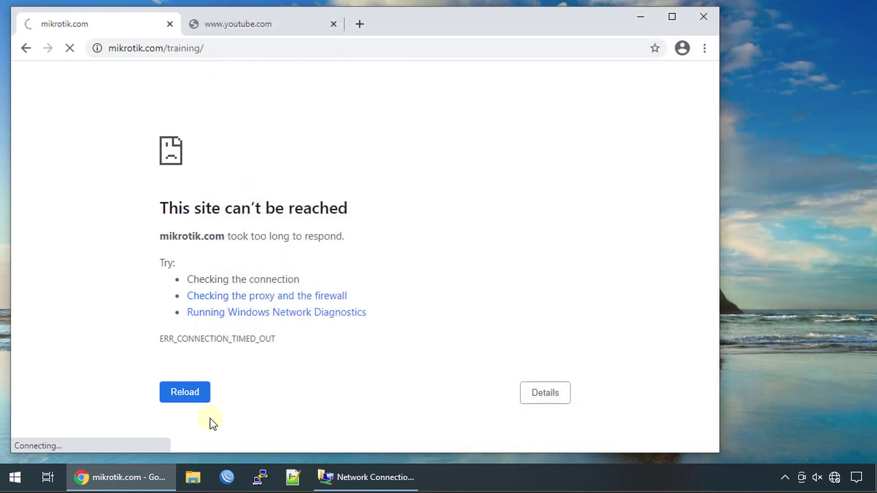
click(226, 477)
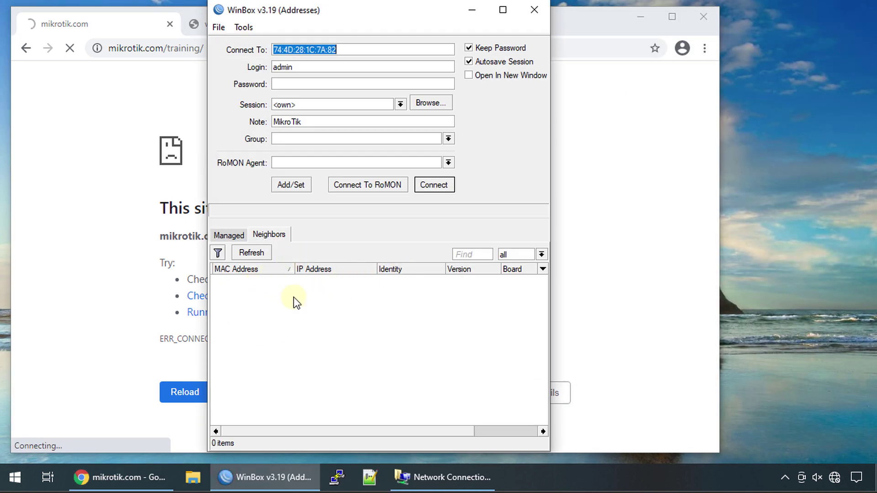
click(323, 280)
click(434, 184)
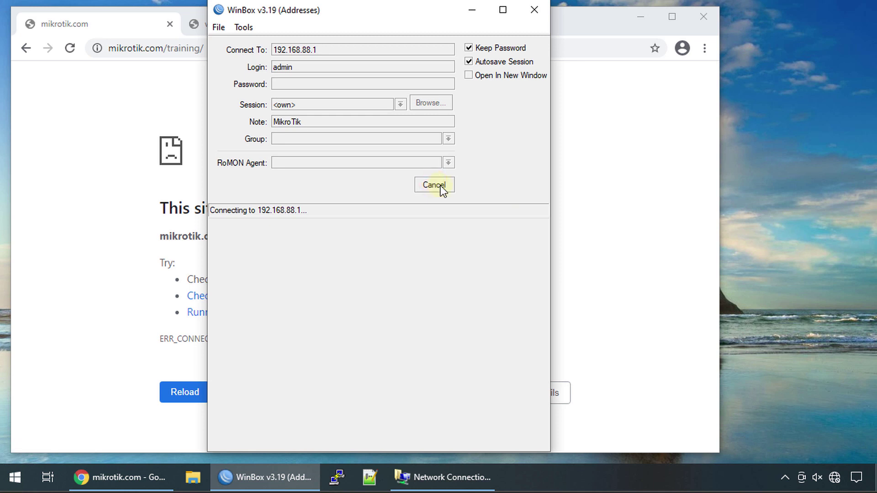
click(440, 186)
click(440, 185)
click(440, 184)
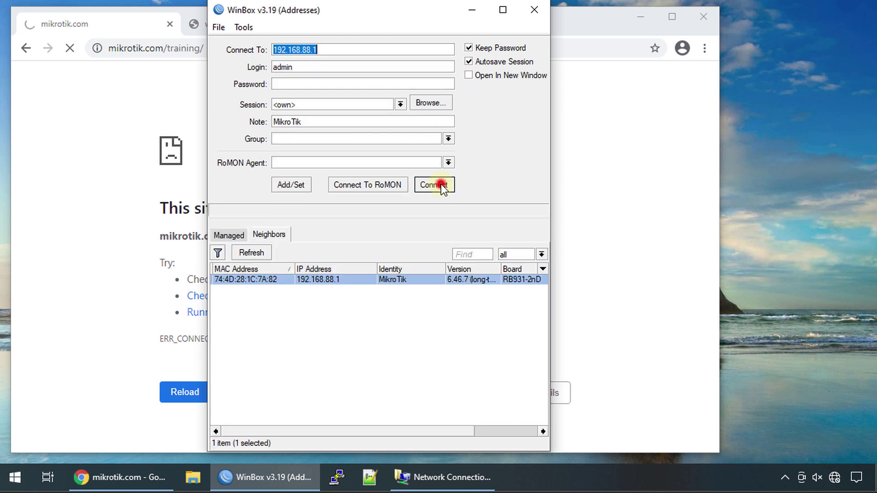
click(254, 282)
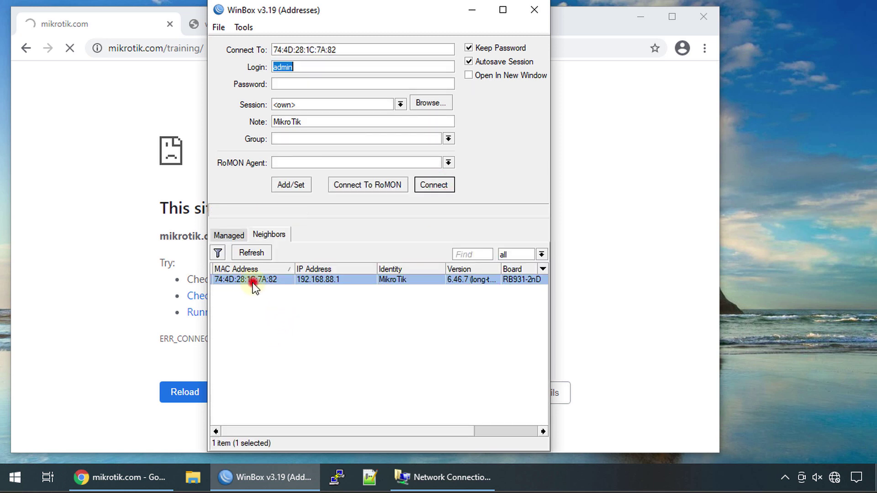
click(315, 282)
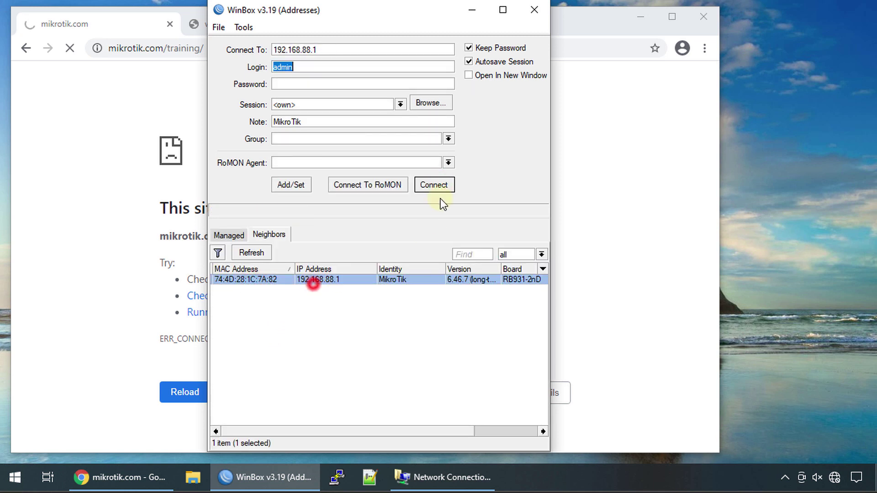
click(440, 185)
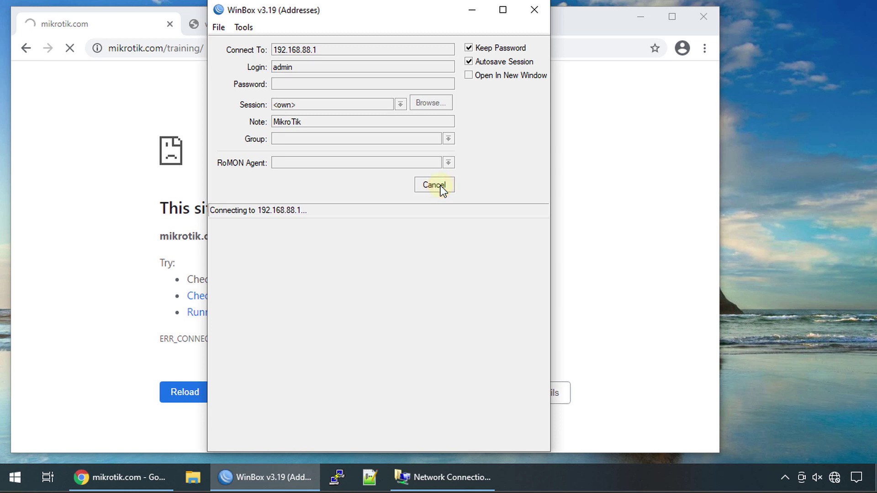
click(535, 14)
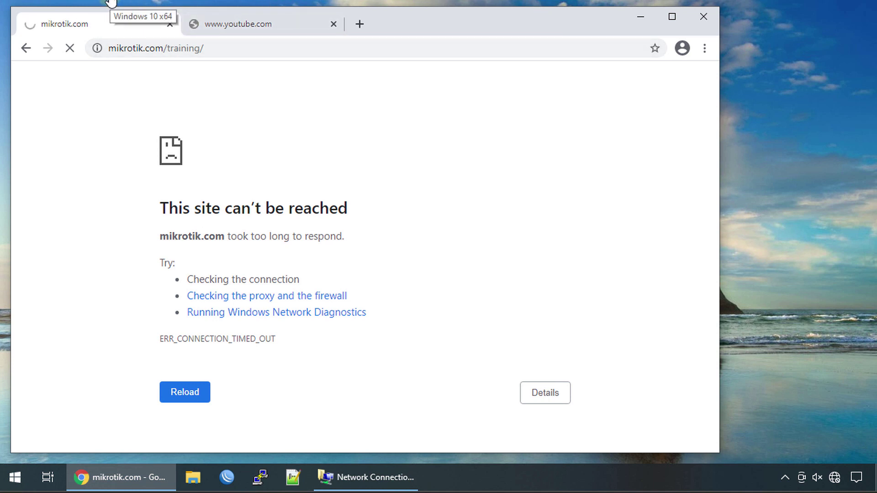
Set Ethernet0's IPv4 to obtain both the IP address and DNS servers automatically.
click(361, 483)
right_click(384, 171)
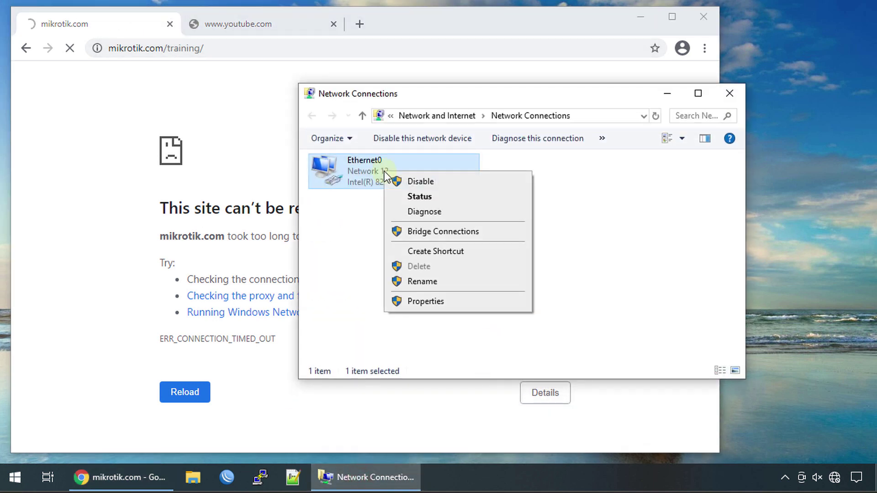
click(436, 303)
double_click(465, 291)
click(400, 241)
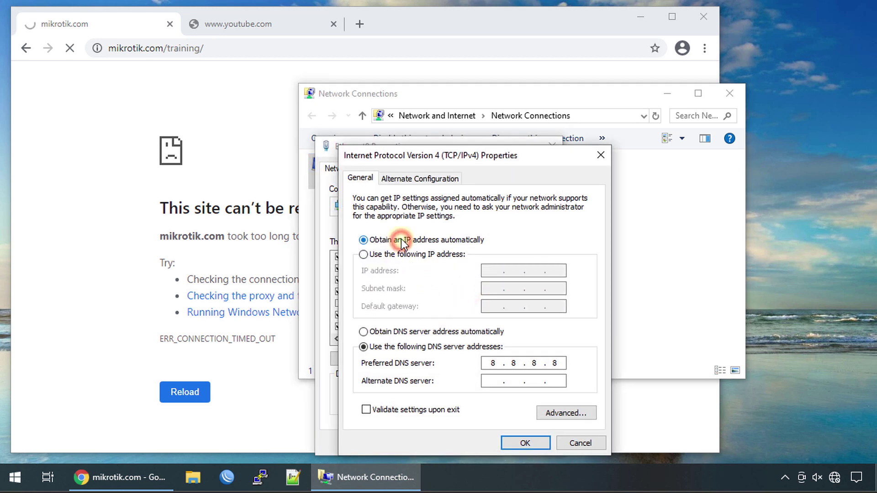
click(400, 333)
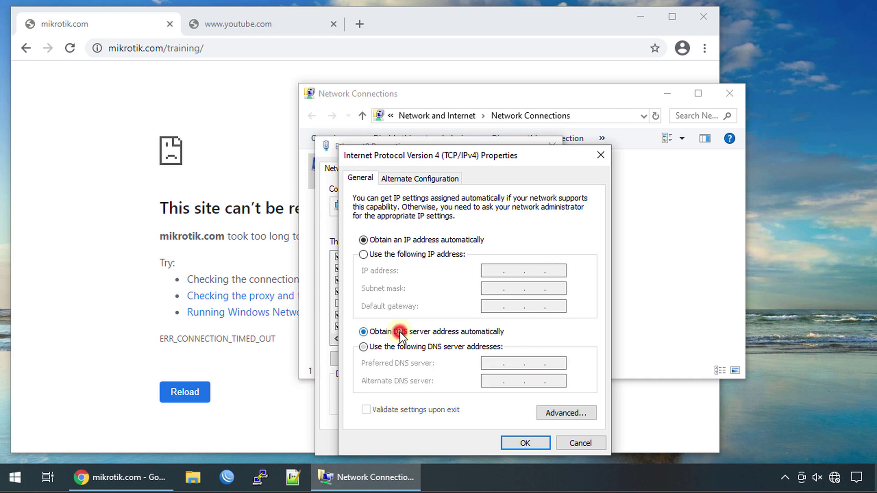
click(516, 439)
click(469, 439)
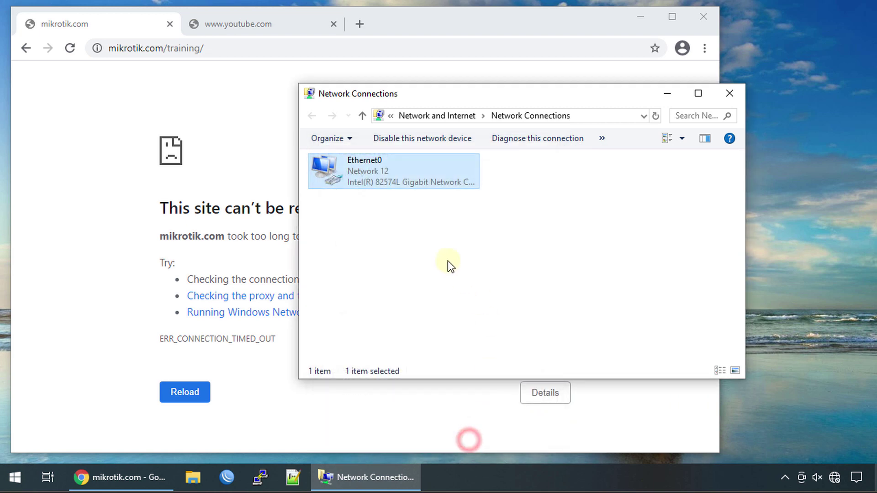
Verify Ethernet0's status details show DHCP address 192.168.88.97, then close the windows.
double_click(368, 173)
click(379, 232)
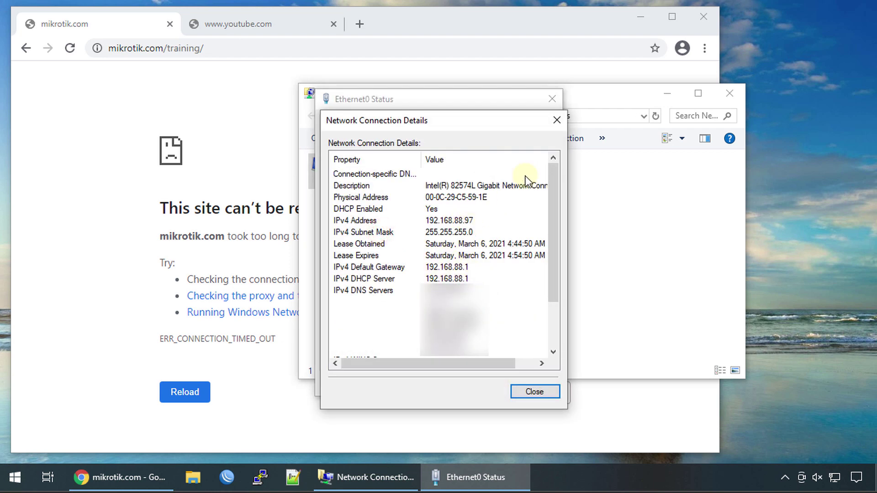
click(555, 121)
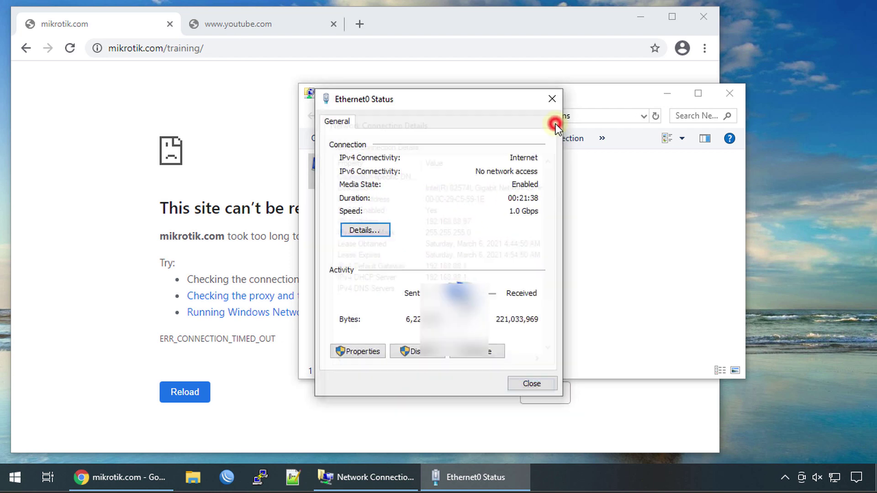
click(552, 100)
click(730, 94)
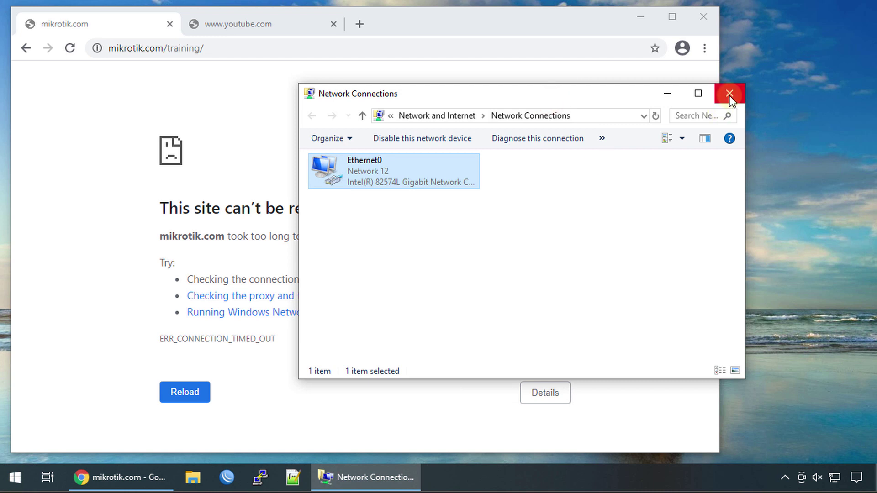
Reload the youtube.com tab and the mikrotik.com tab.
click(108, 111)
click(235, 21)
click(69, 48)
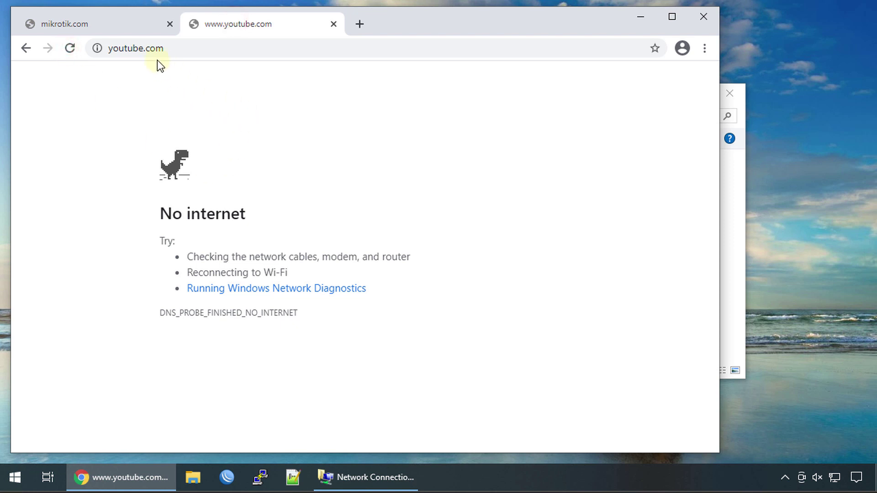
click(115, 22)
click(71, 48)
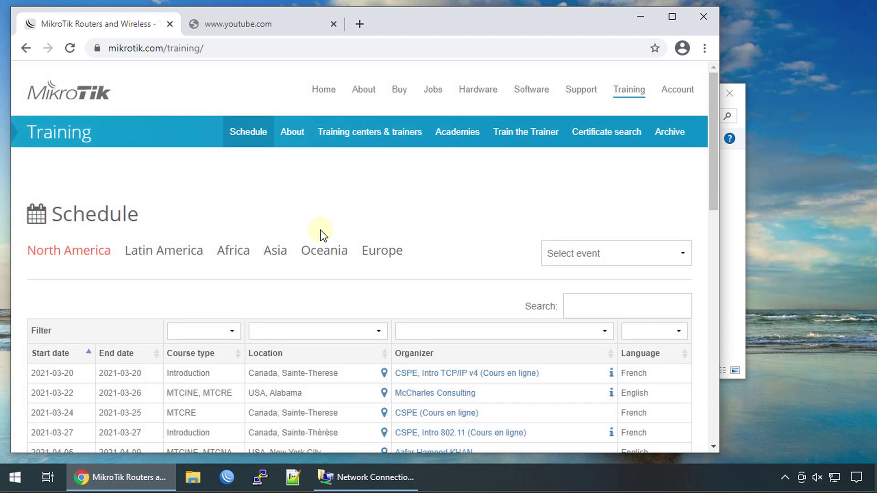
Go to MikroTik's About us page via Home, then check the youtube.com tab again.
click(322, 92)
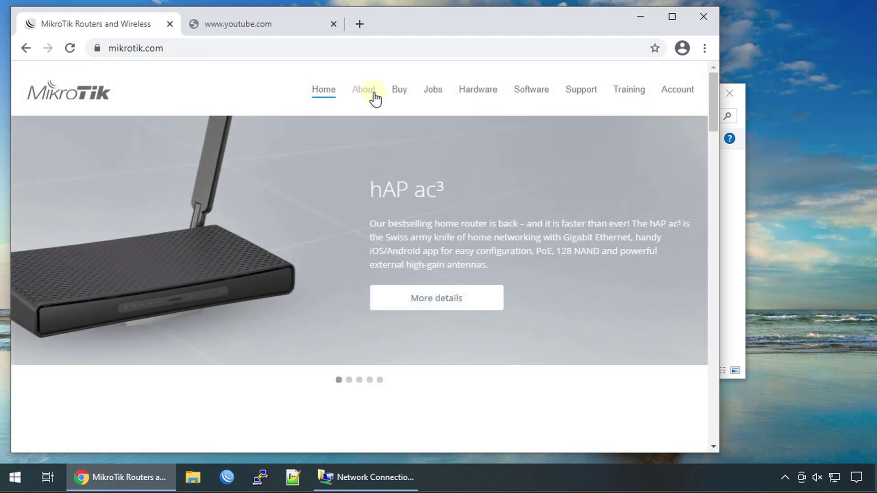
click(370, 91)
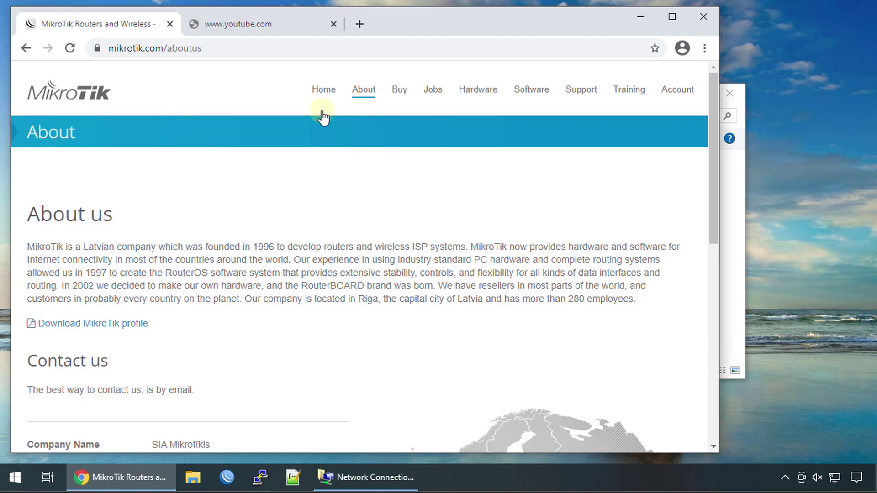
click(254, 23)
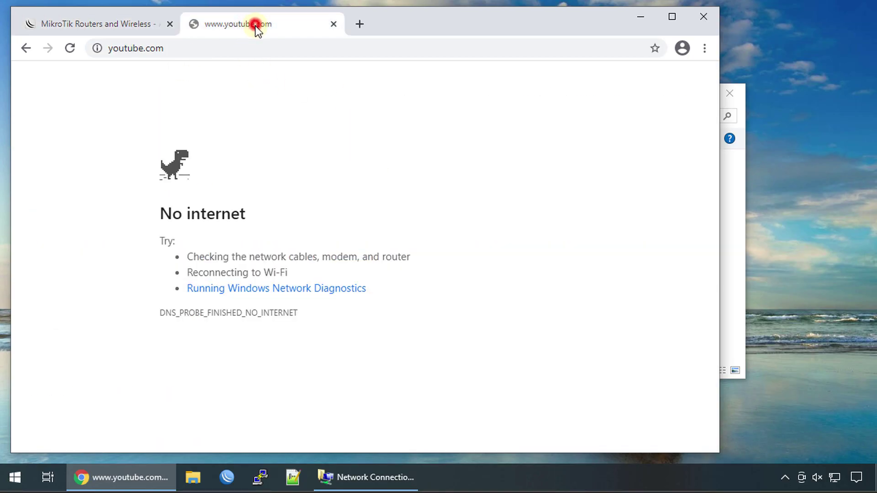